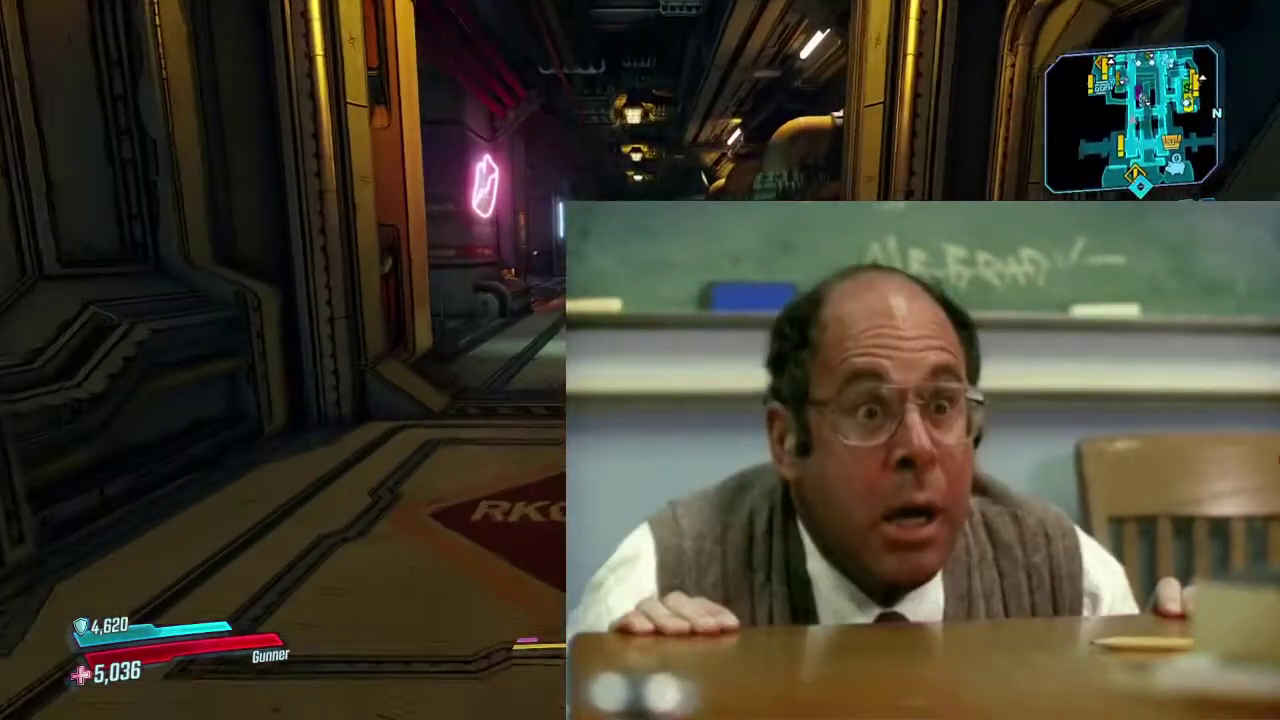
key(w)
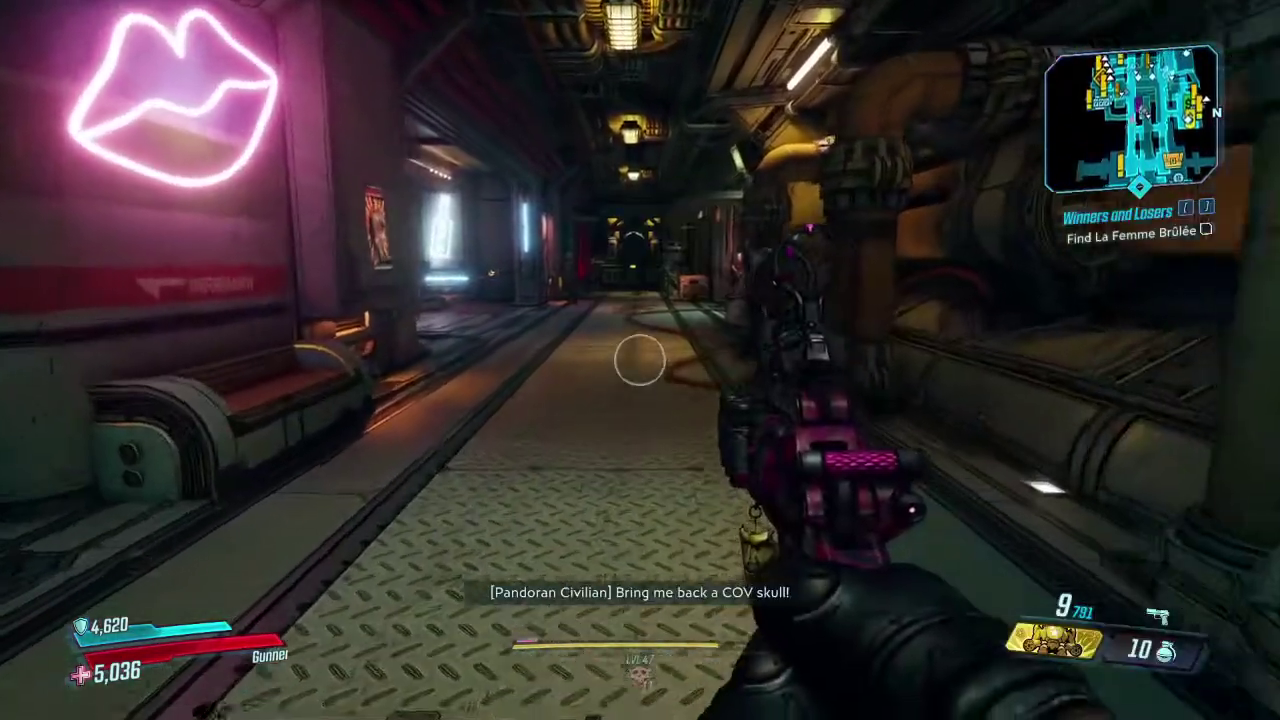
key(w)
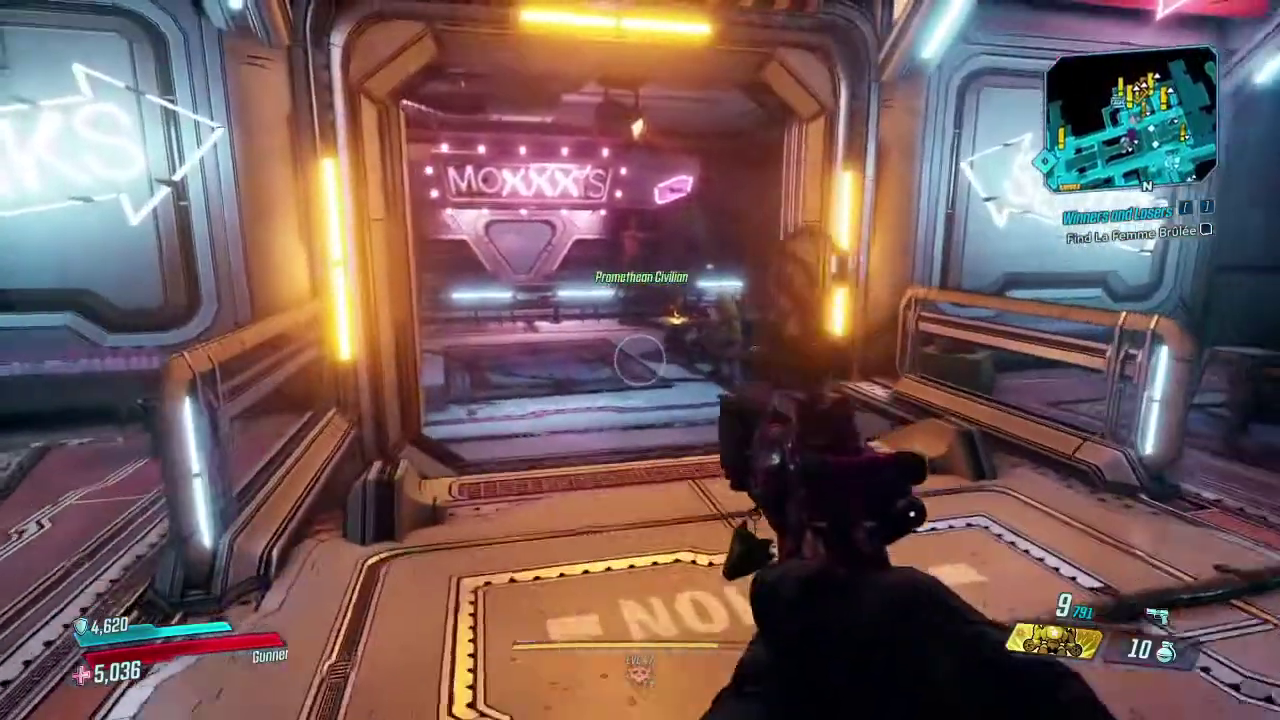
key(w)
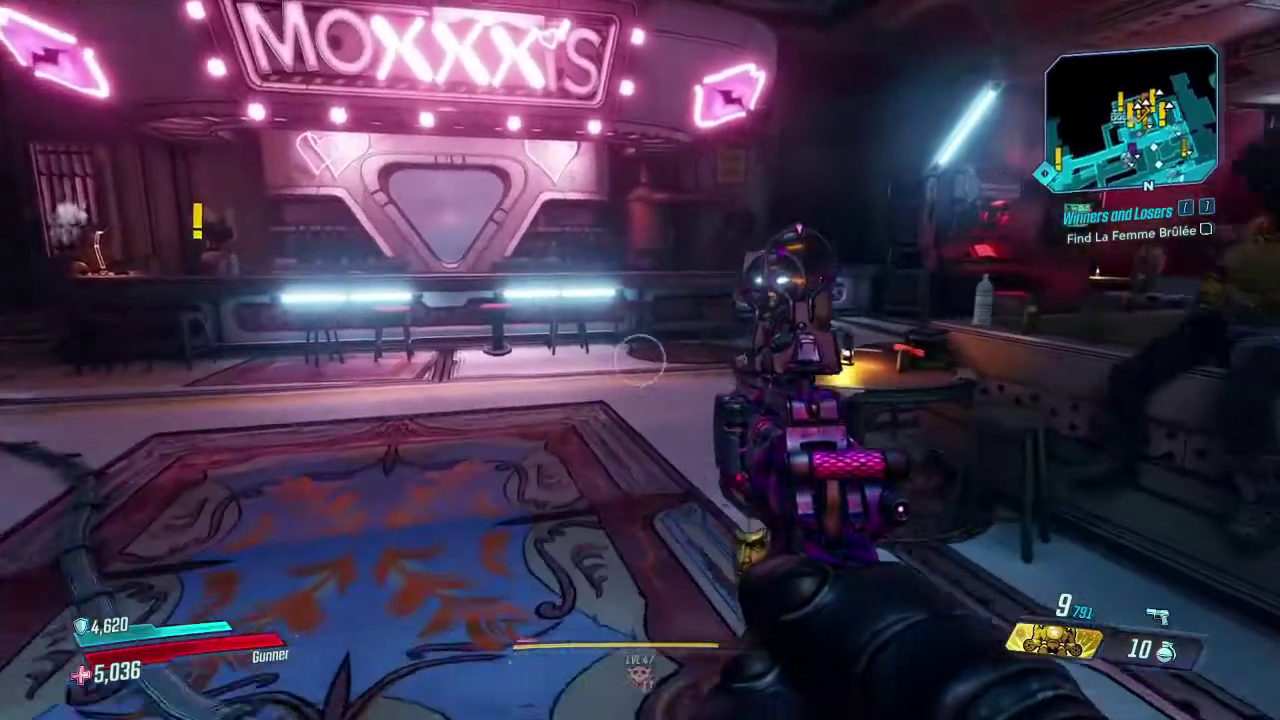
key(w)
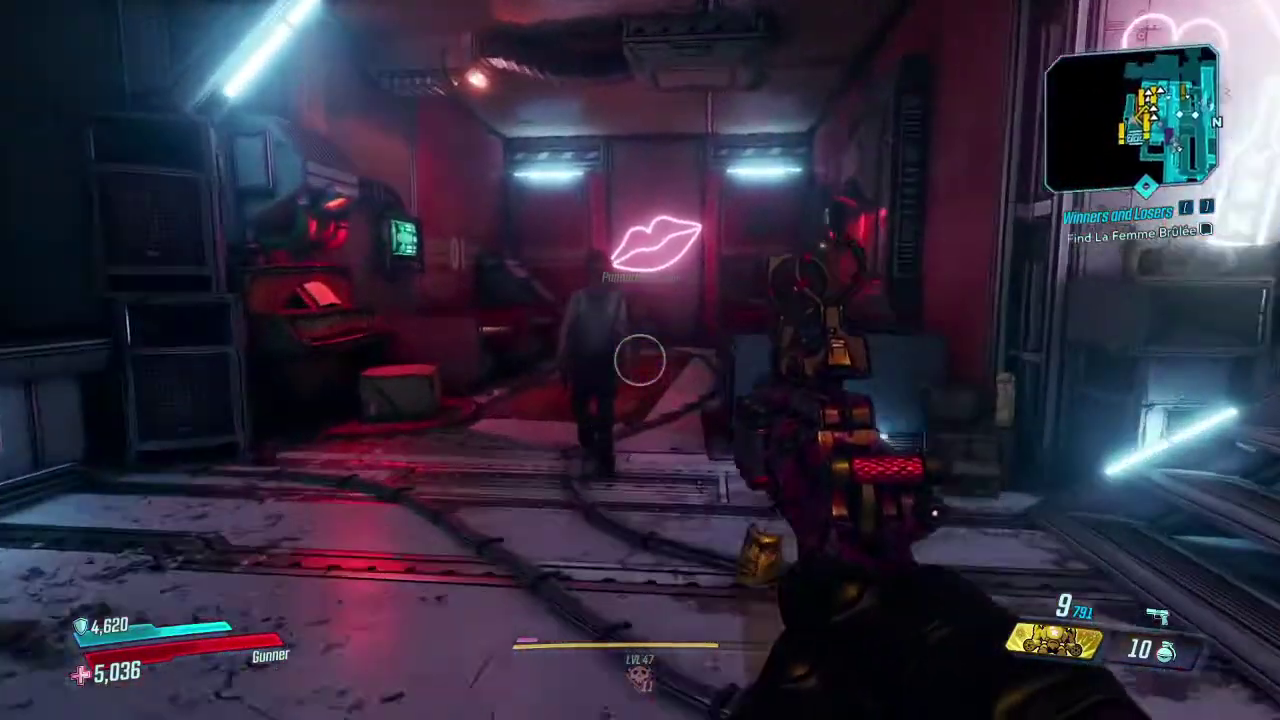
key(w)
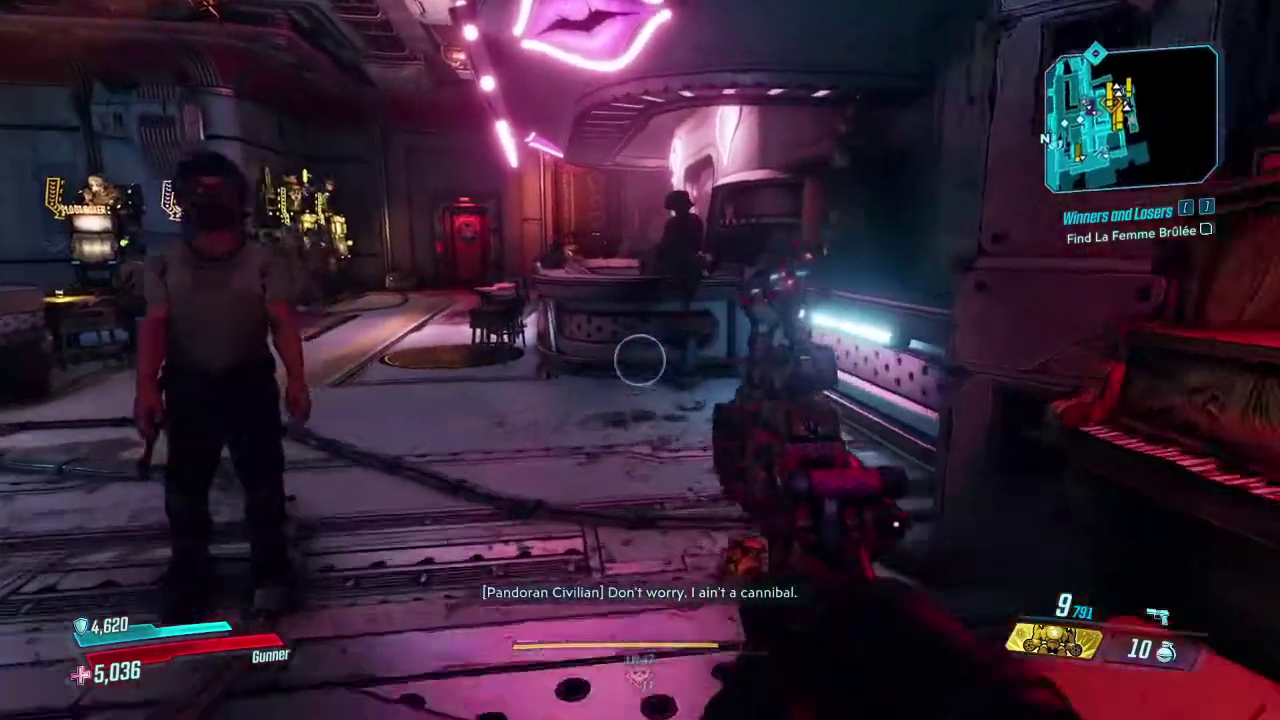
key(w)
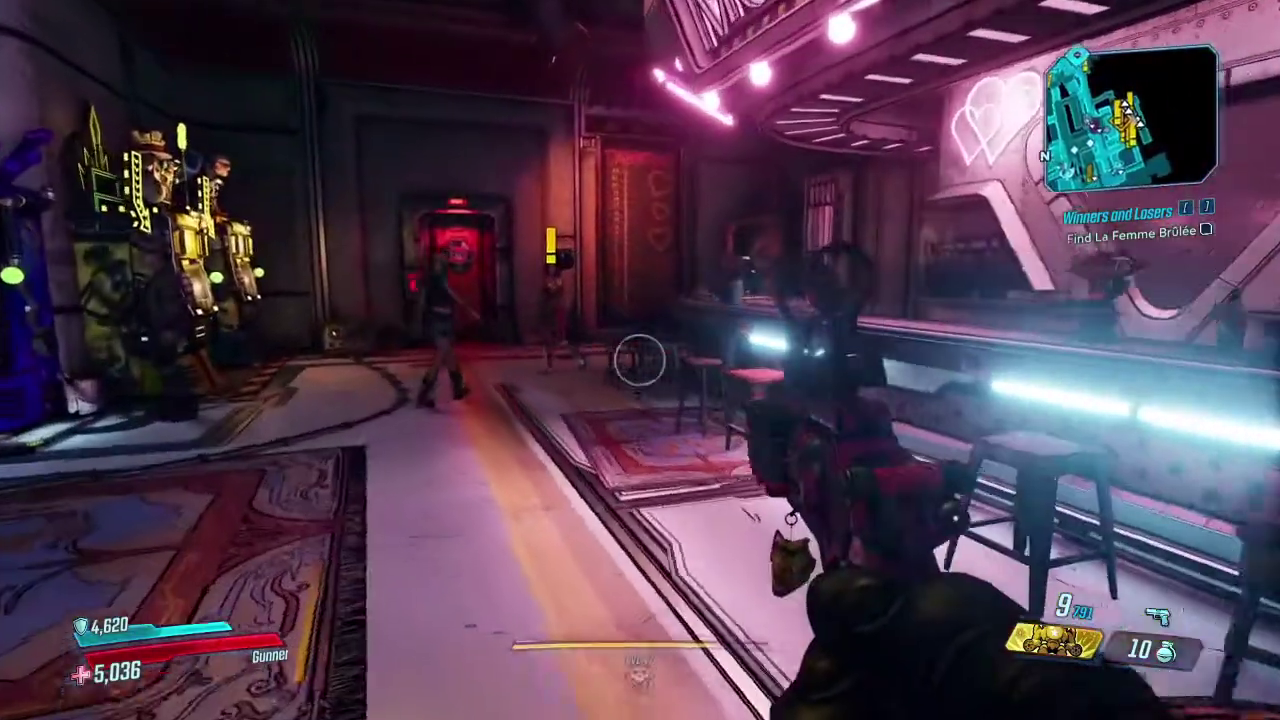
key(w)
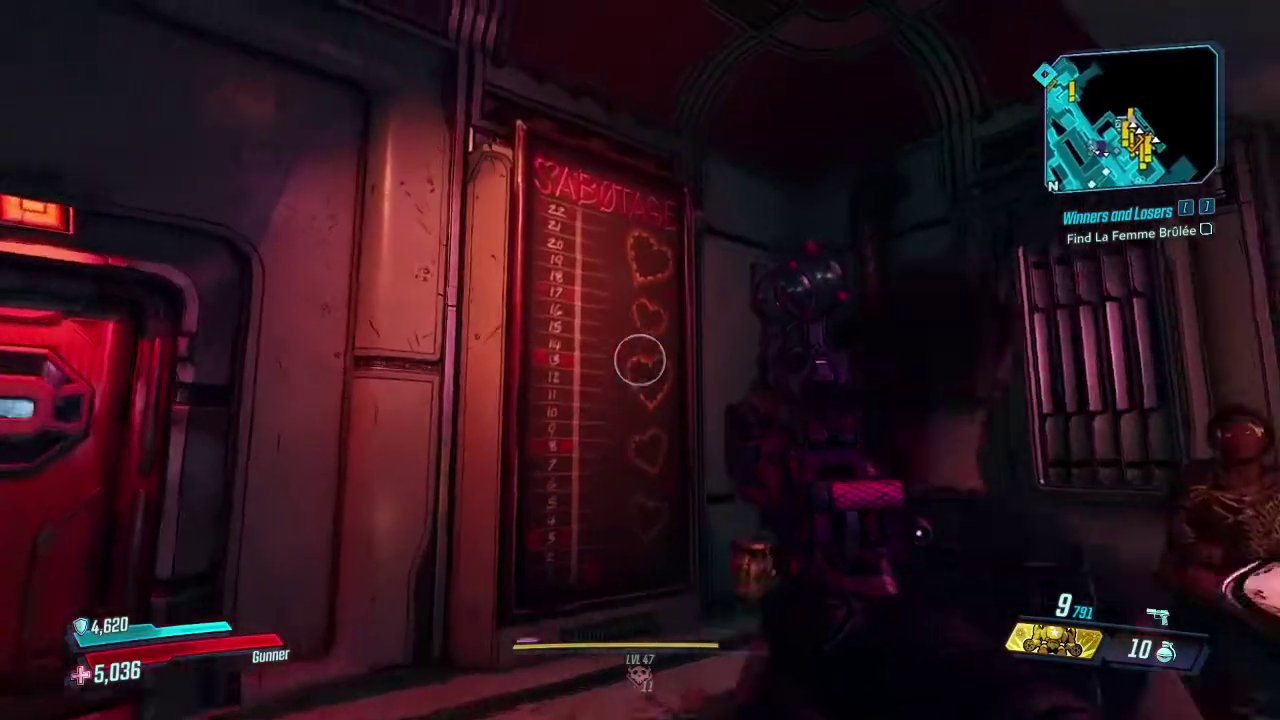
key(w)
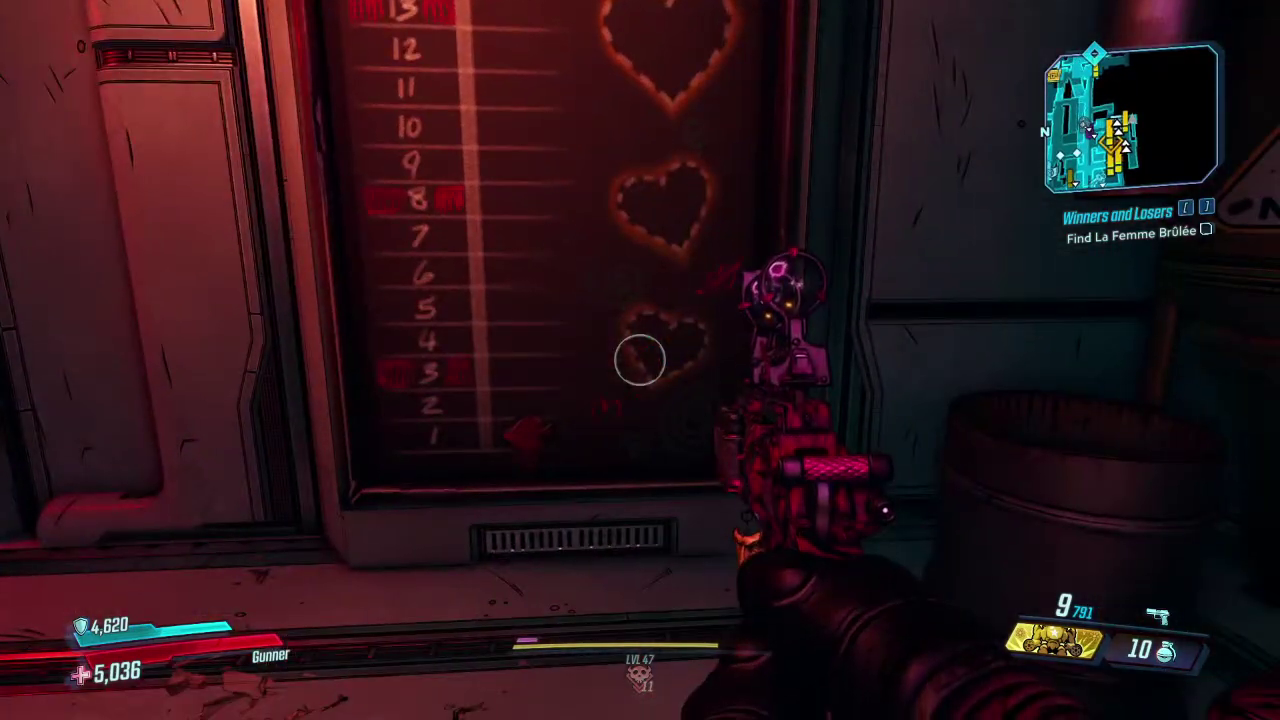
key(a)
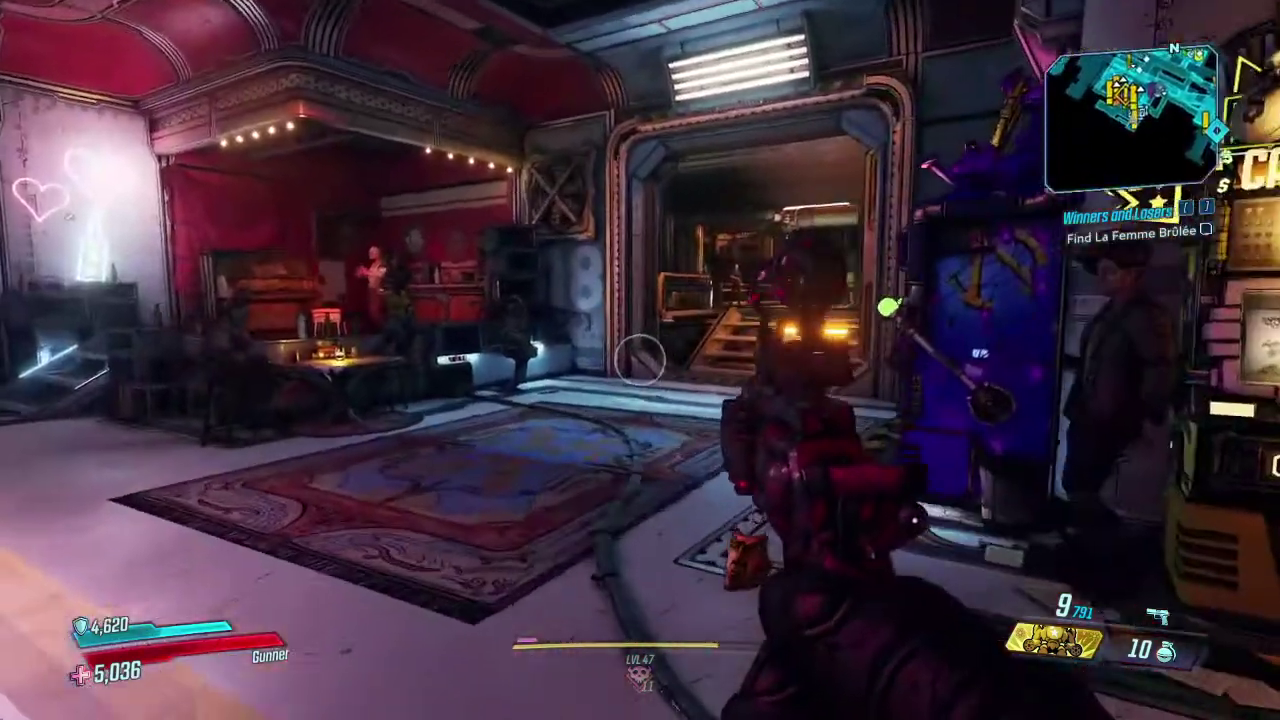
key(w)
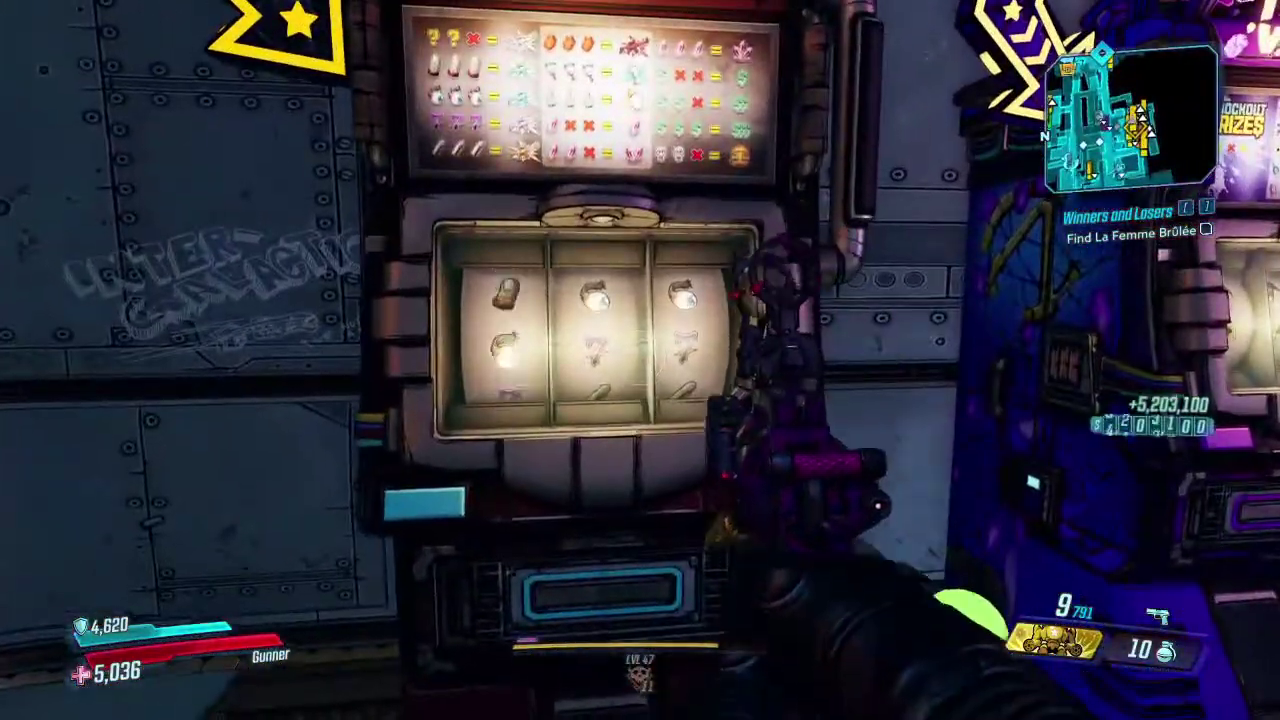
key(s)
key(w)
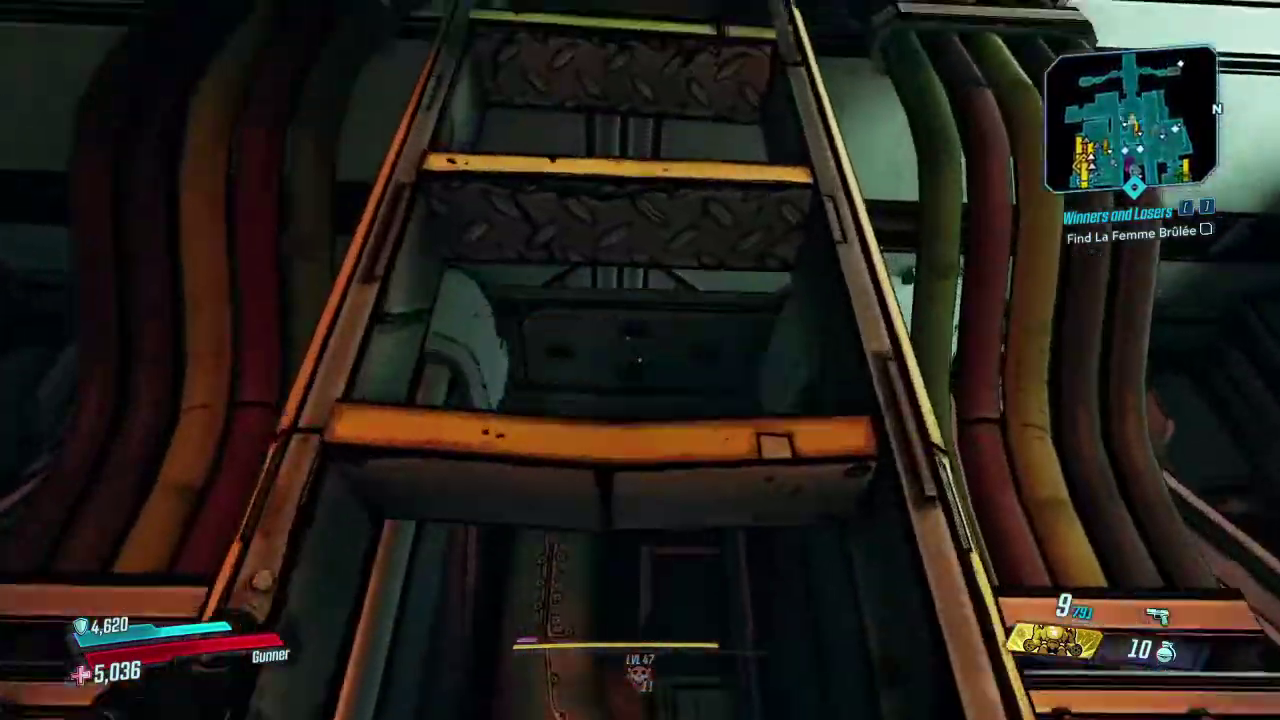
key(w)
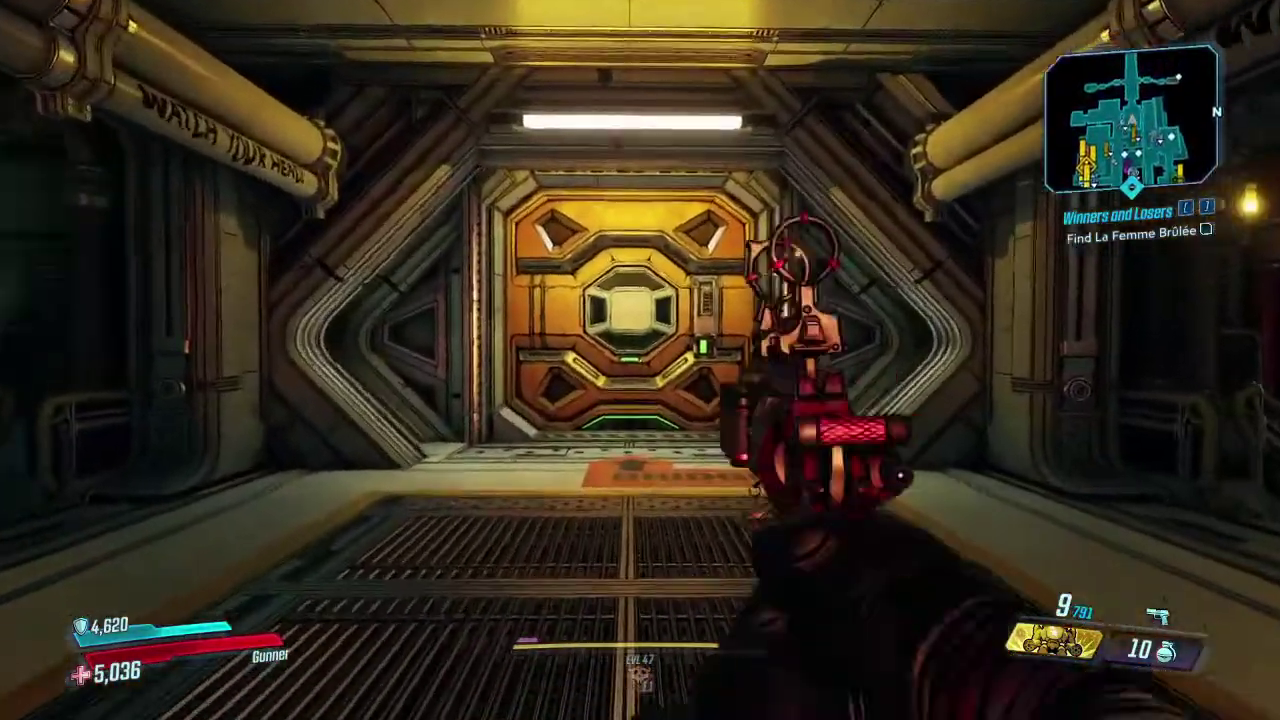
key(w)
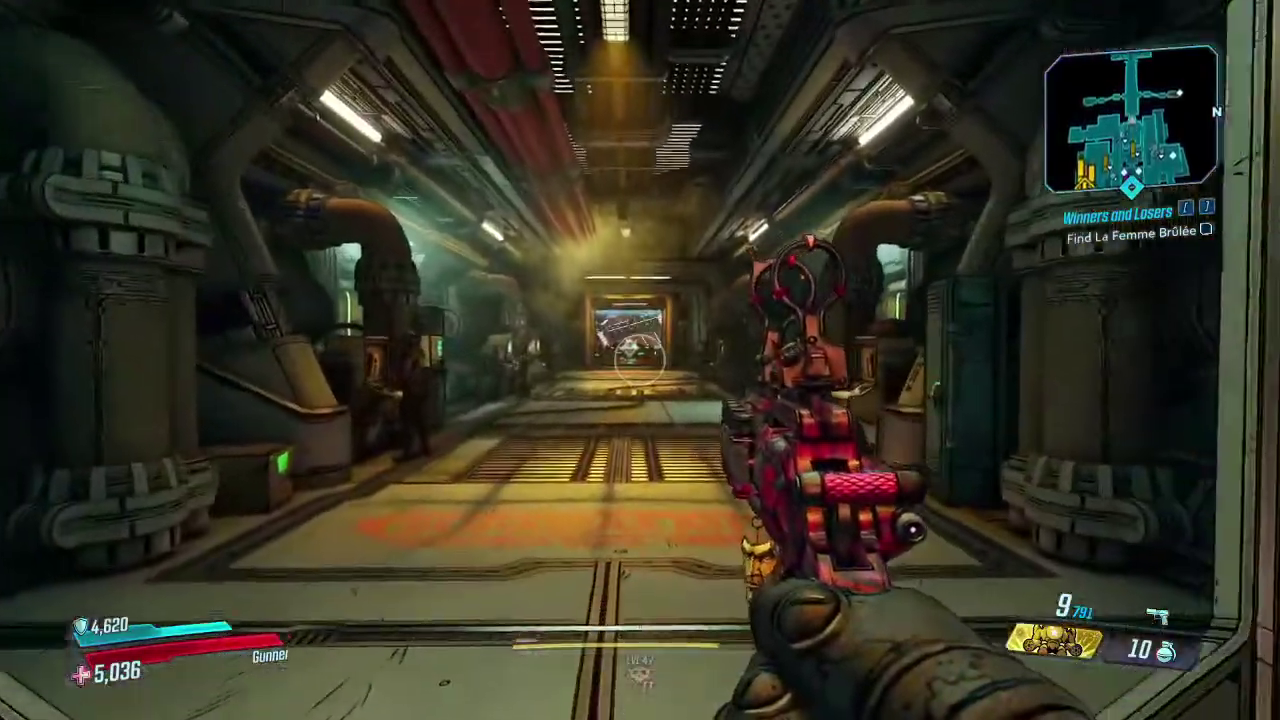
key(w)
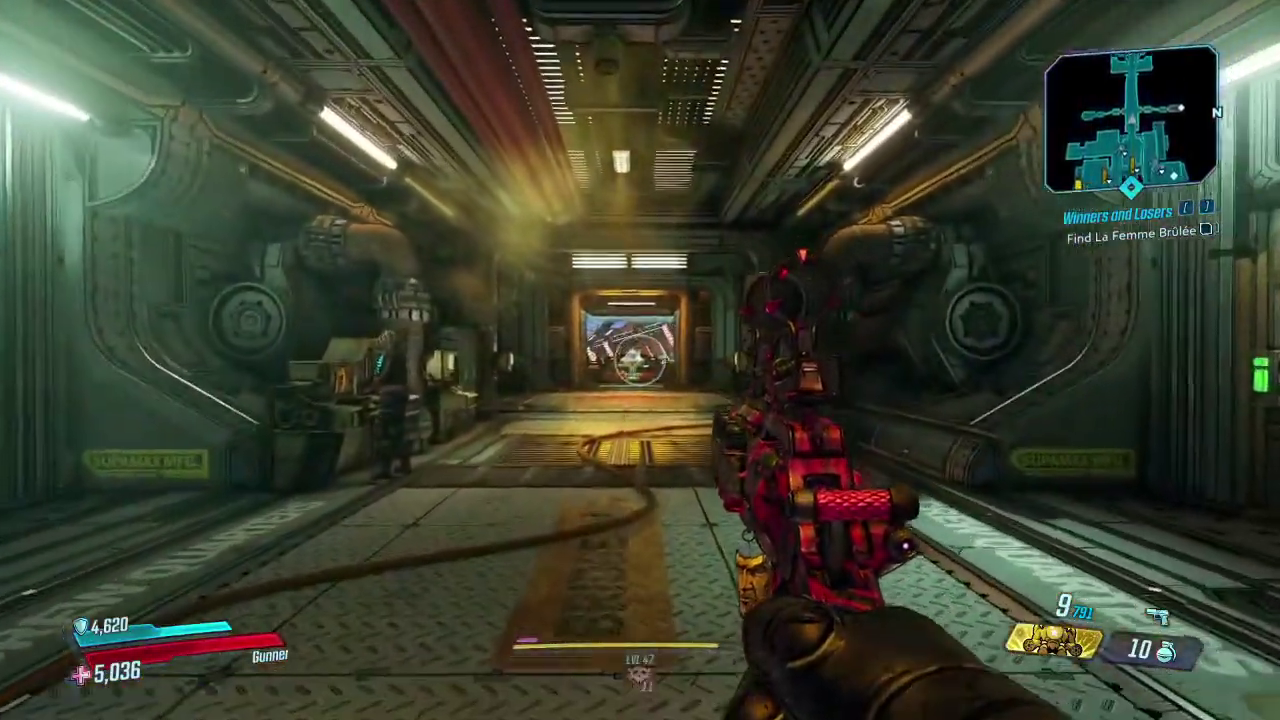
key(w)
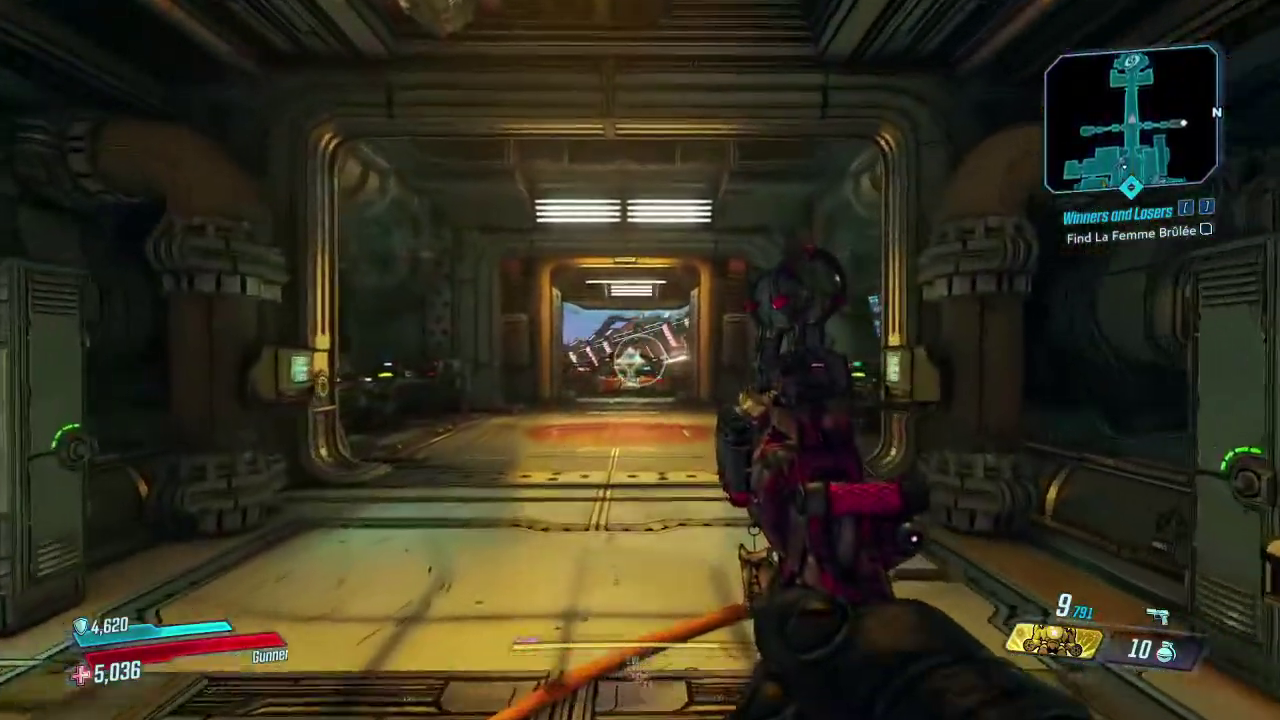
key(w)
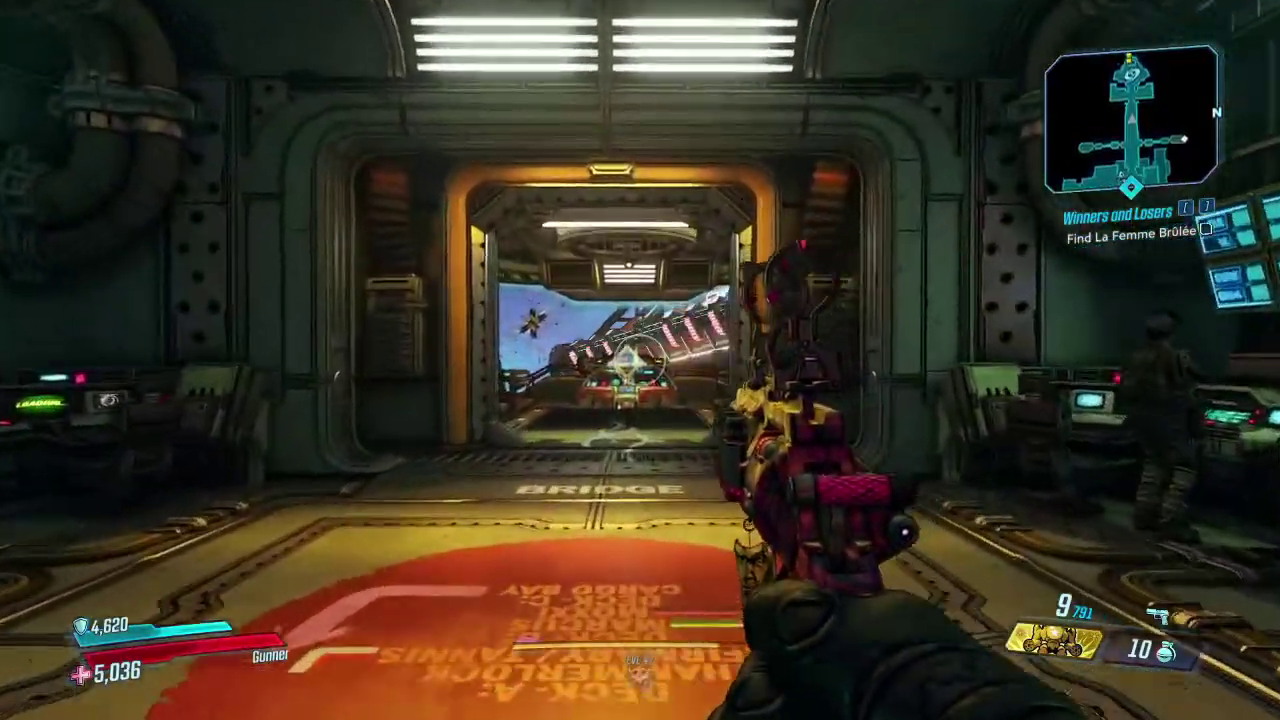
key(w)
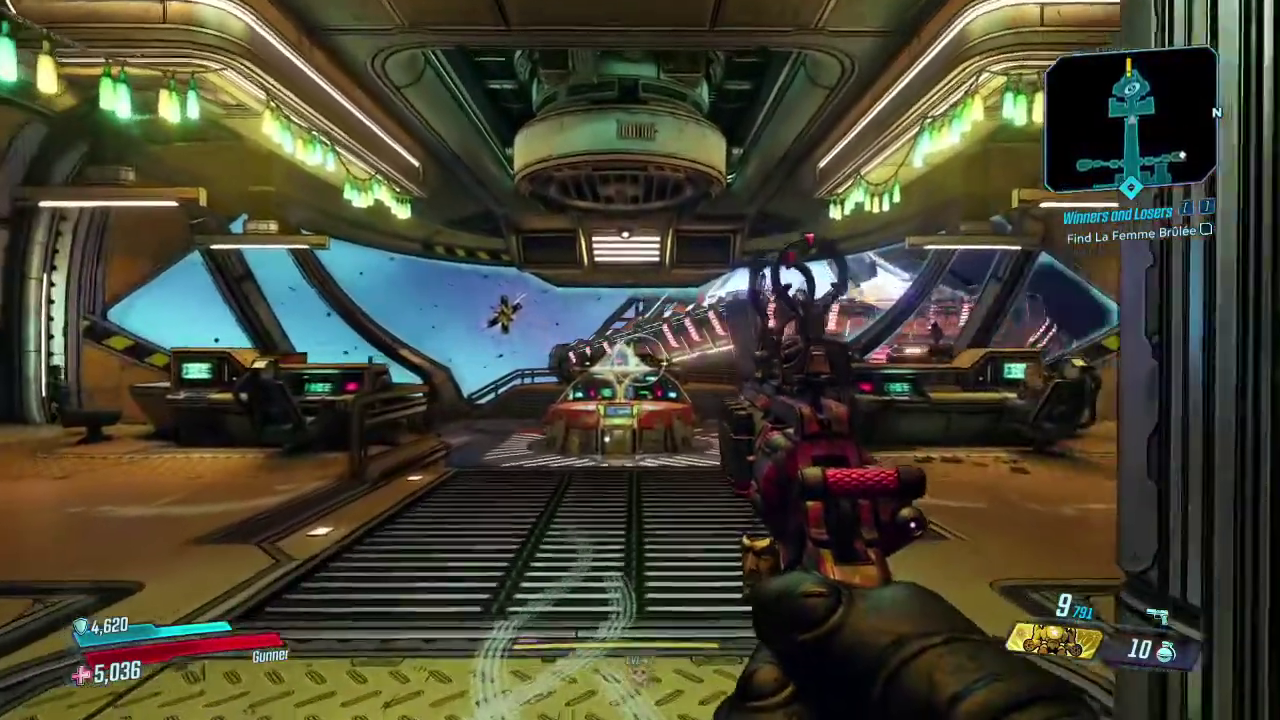
key(w)
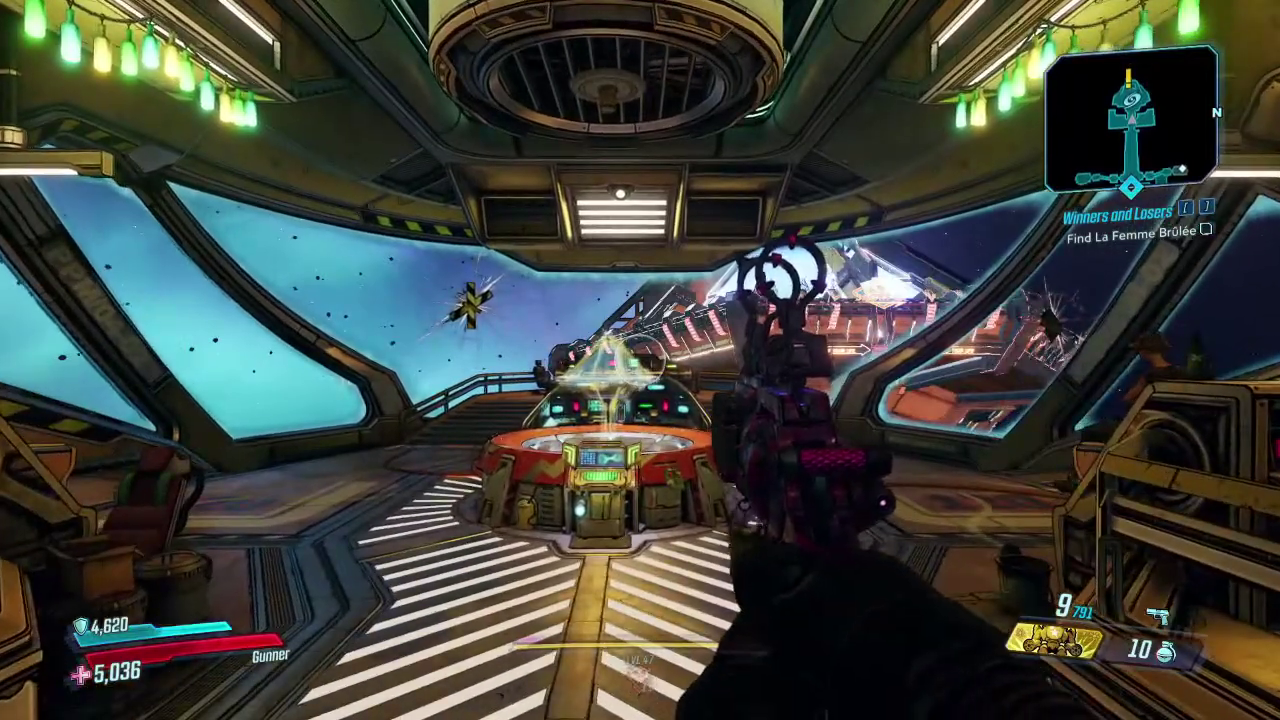
Leave the game for the desktop, switch to the Steam library and open the properties of Borderlands 3
key(alt+Tab)
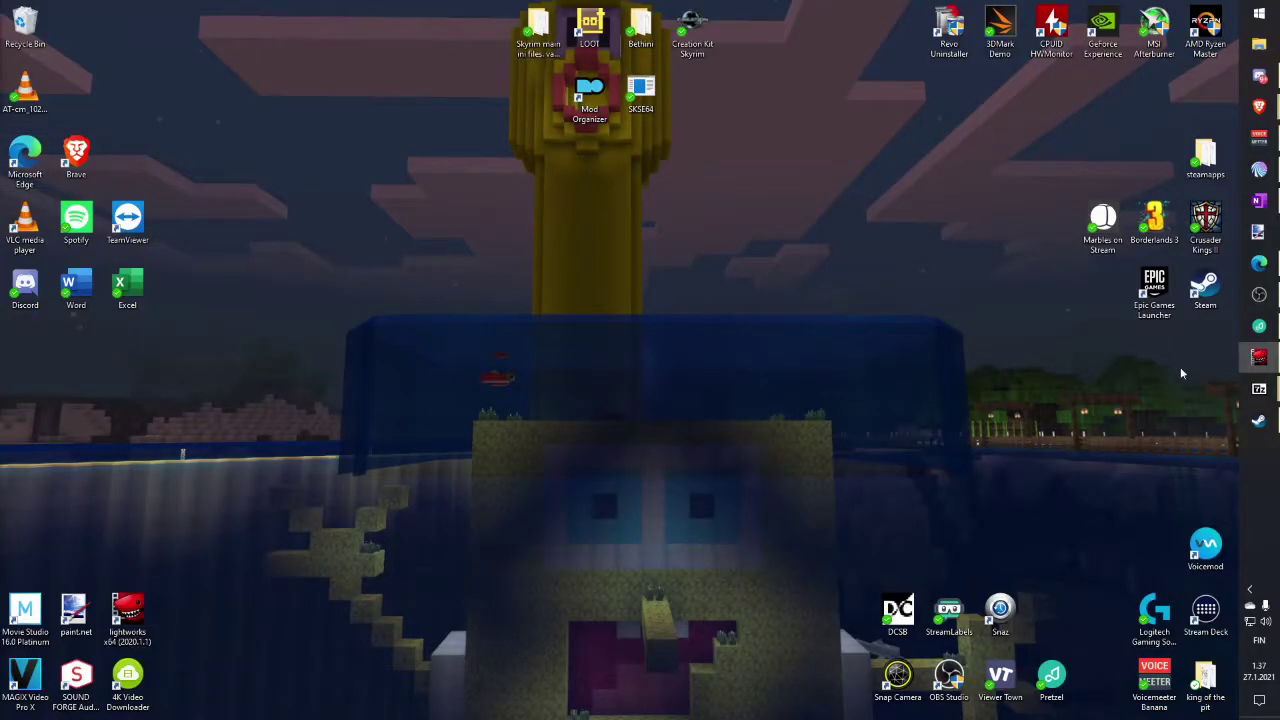
click(1260, 421)
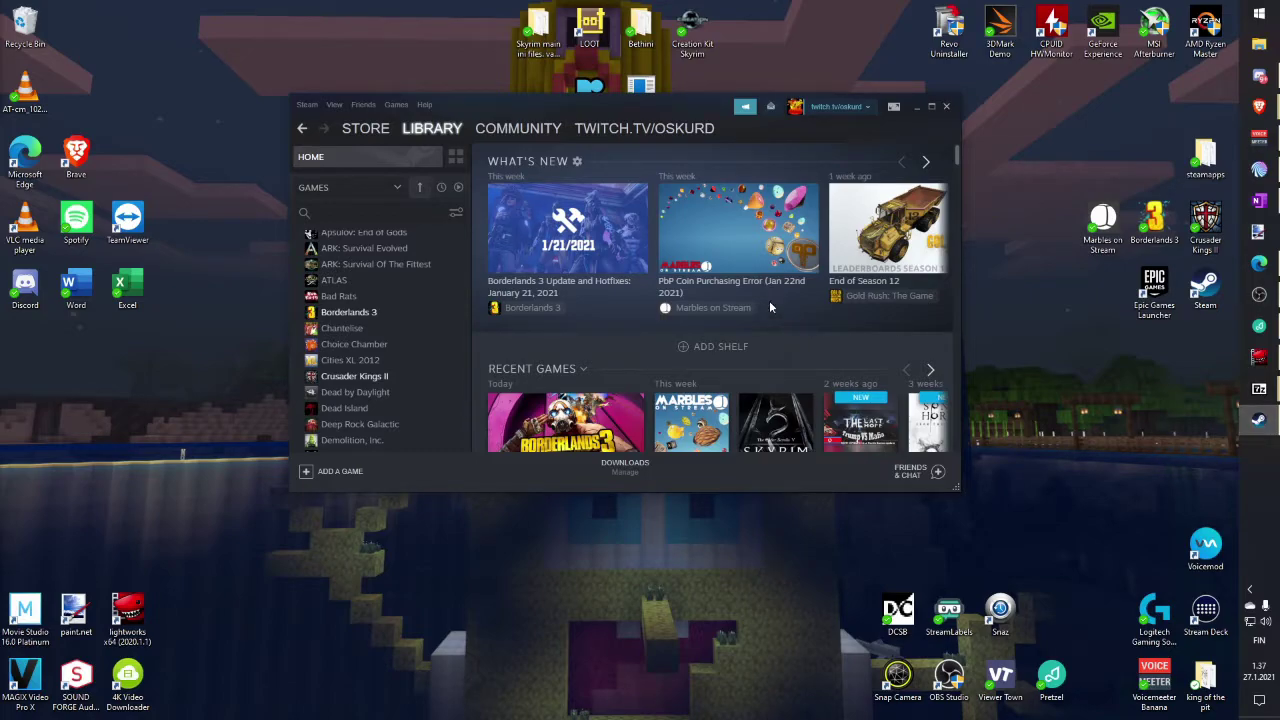
click(372, 318)
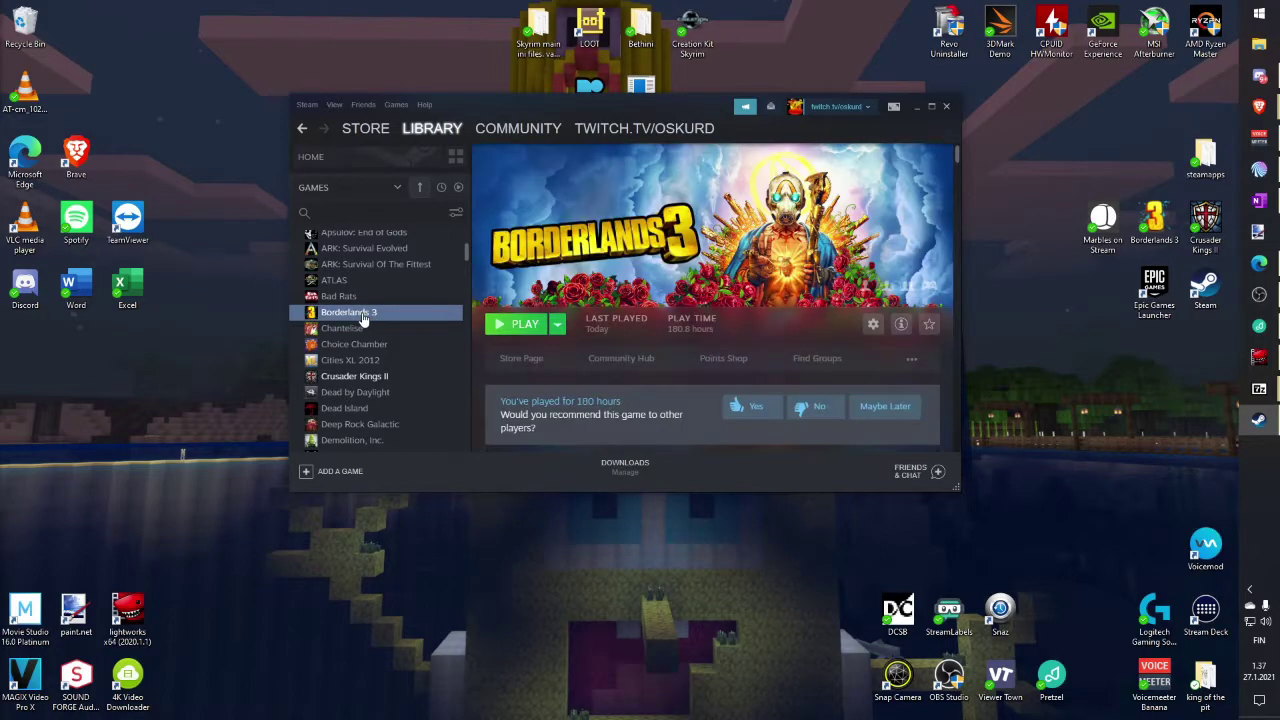
right_click(366, 317)
click(426, 403)
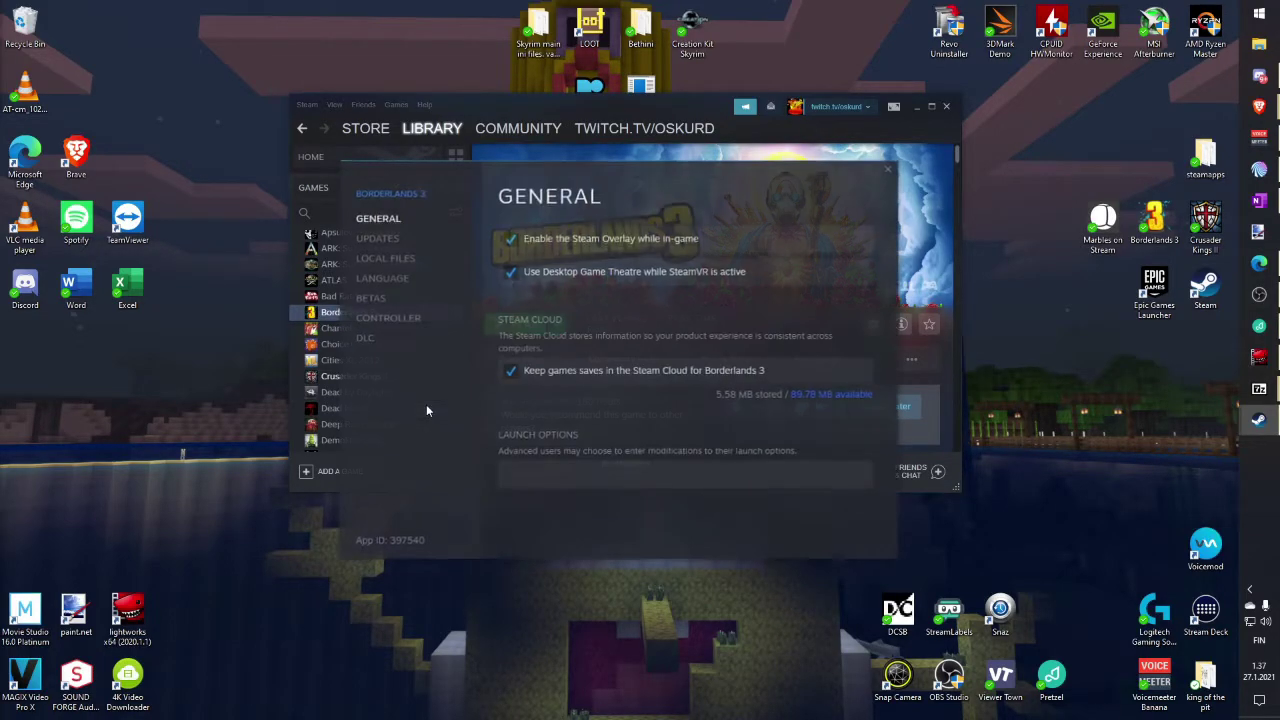
Browse the local files of Borderlands 3 in File Explorer, and close the properties and Steam windows
click(400, 258)
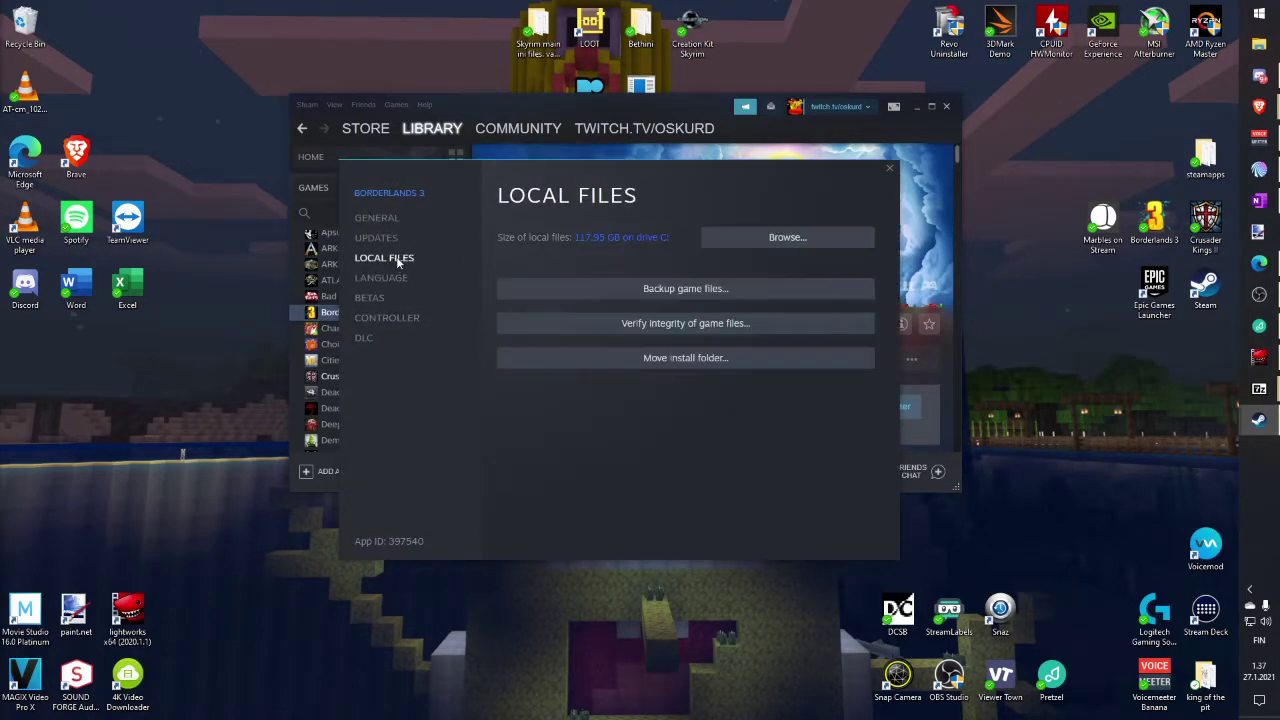
click(756, 238)
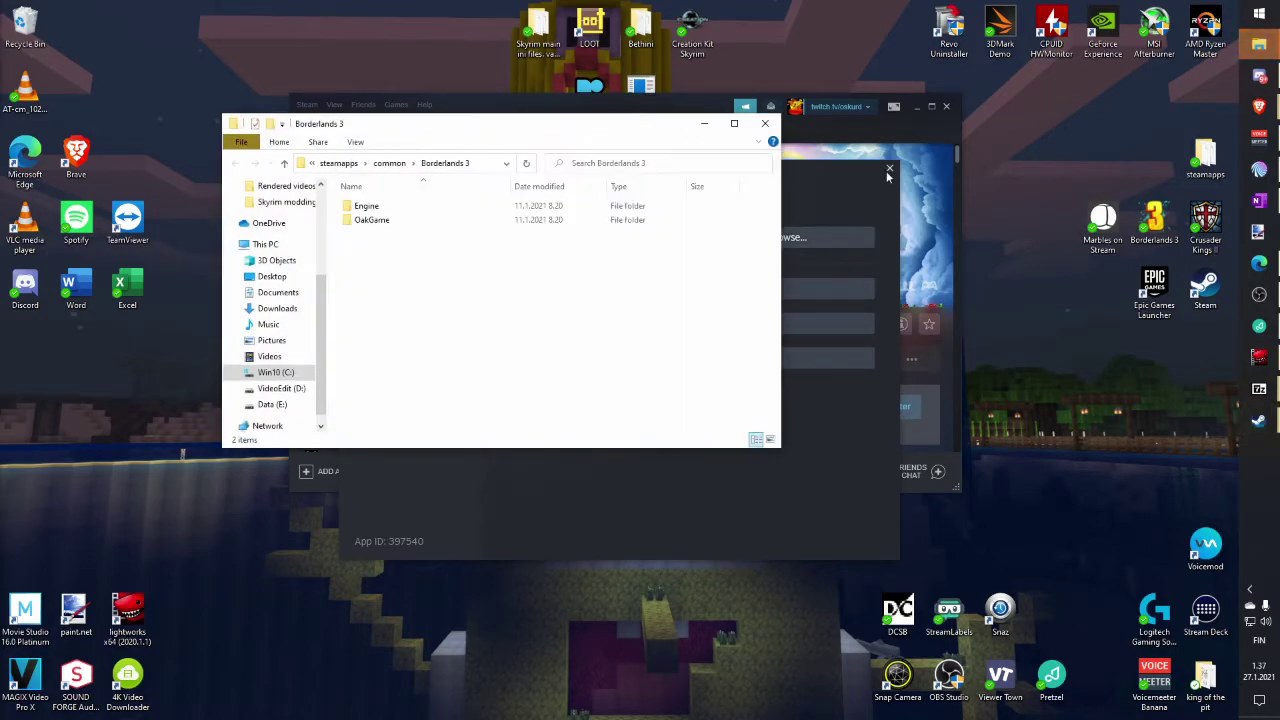
click(889, 167)
click(946, 107)
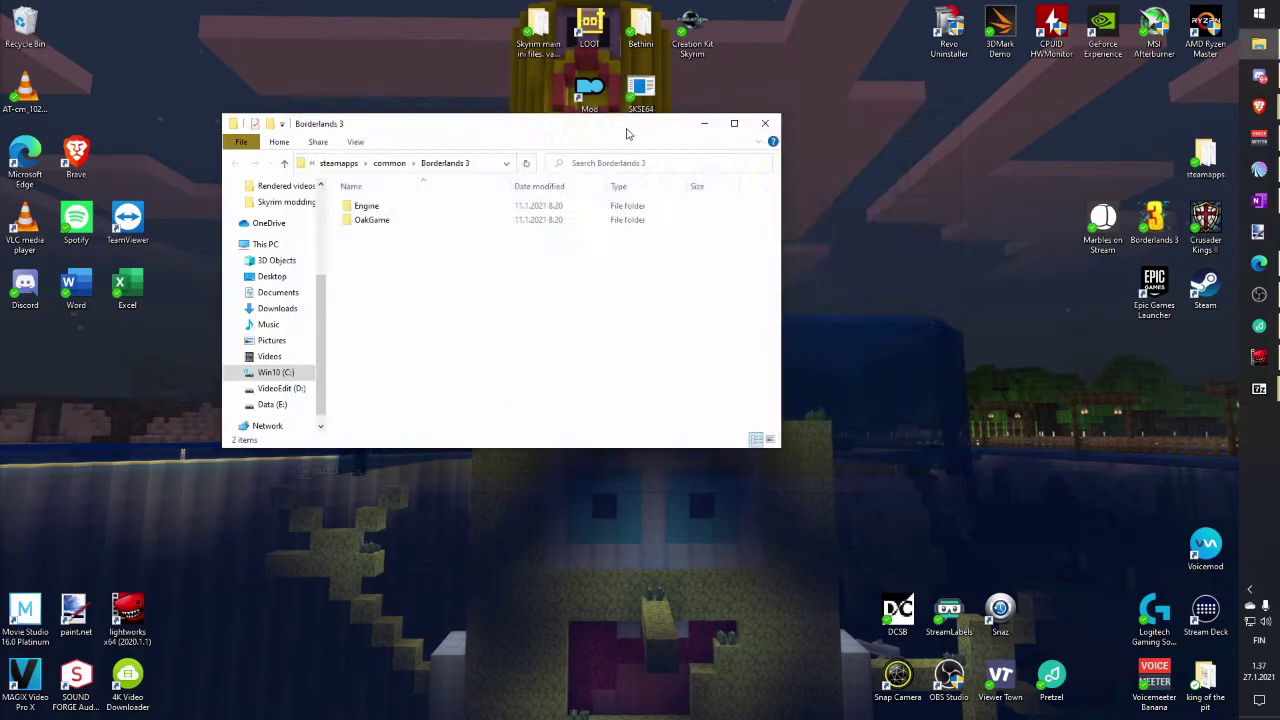
Open the OakGame\Binaries\Win64 folder, move its window out of the way and select Borderlands3.exe
click(362, 206)
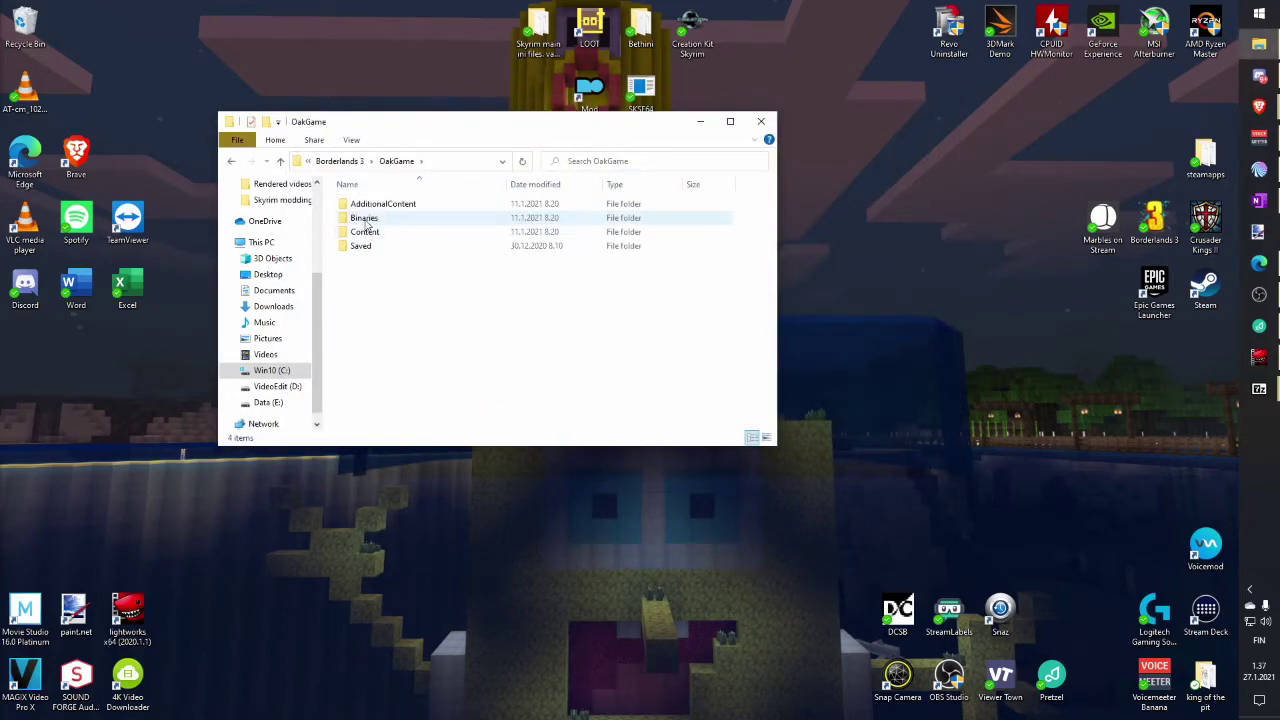
double_click(362, 218)
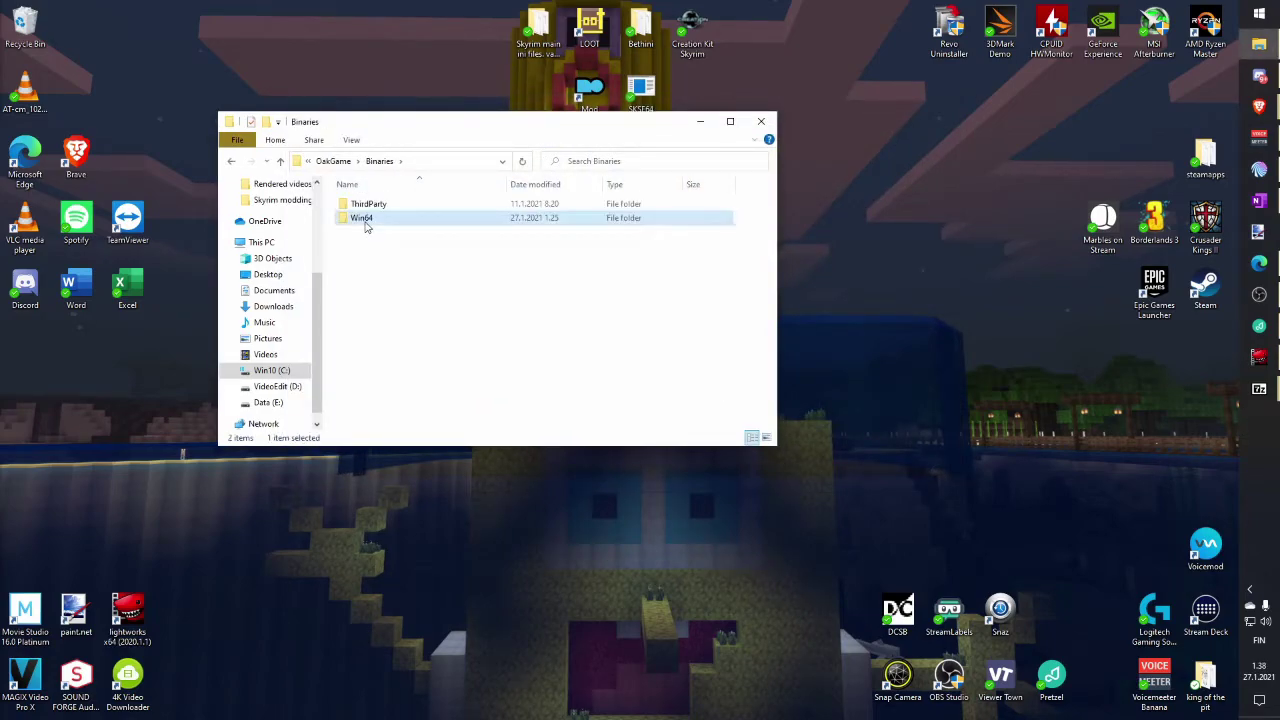
double_click(362, 218)
drag(397, 122, 218, 39)
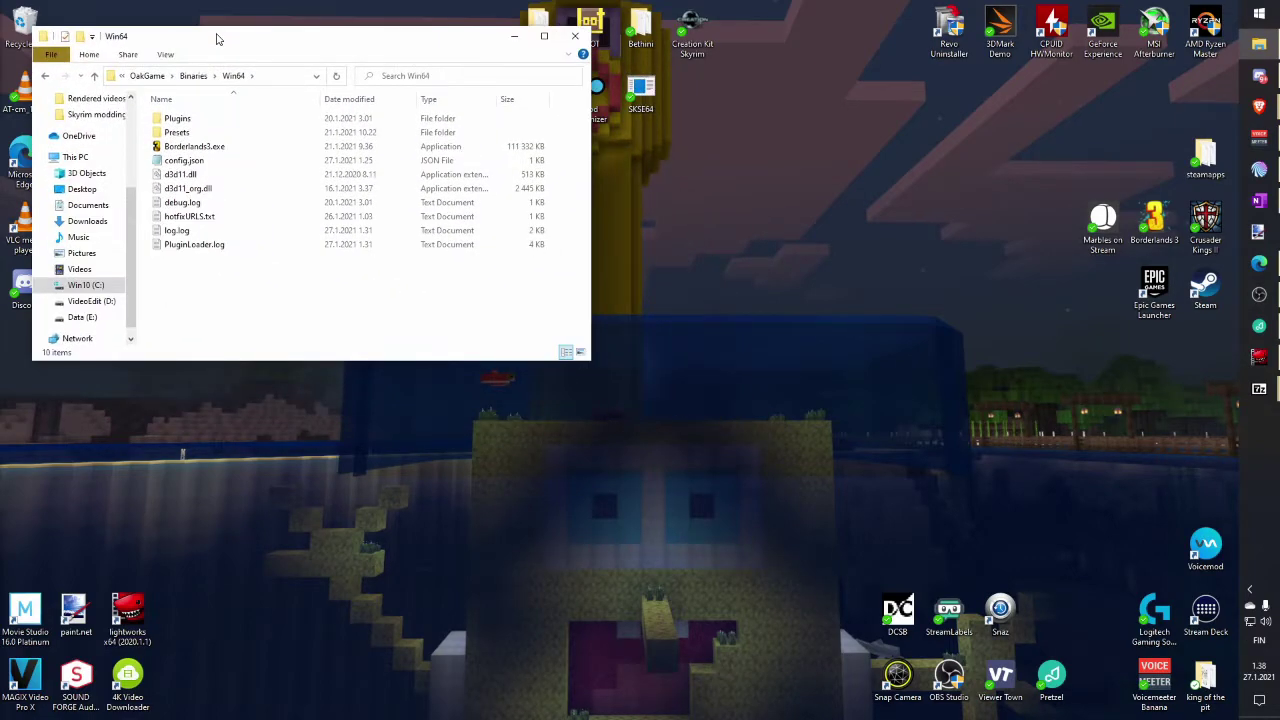
click(218, 147)
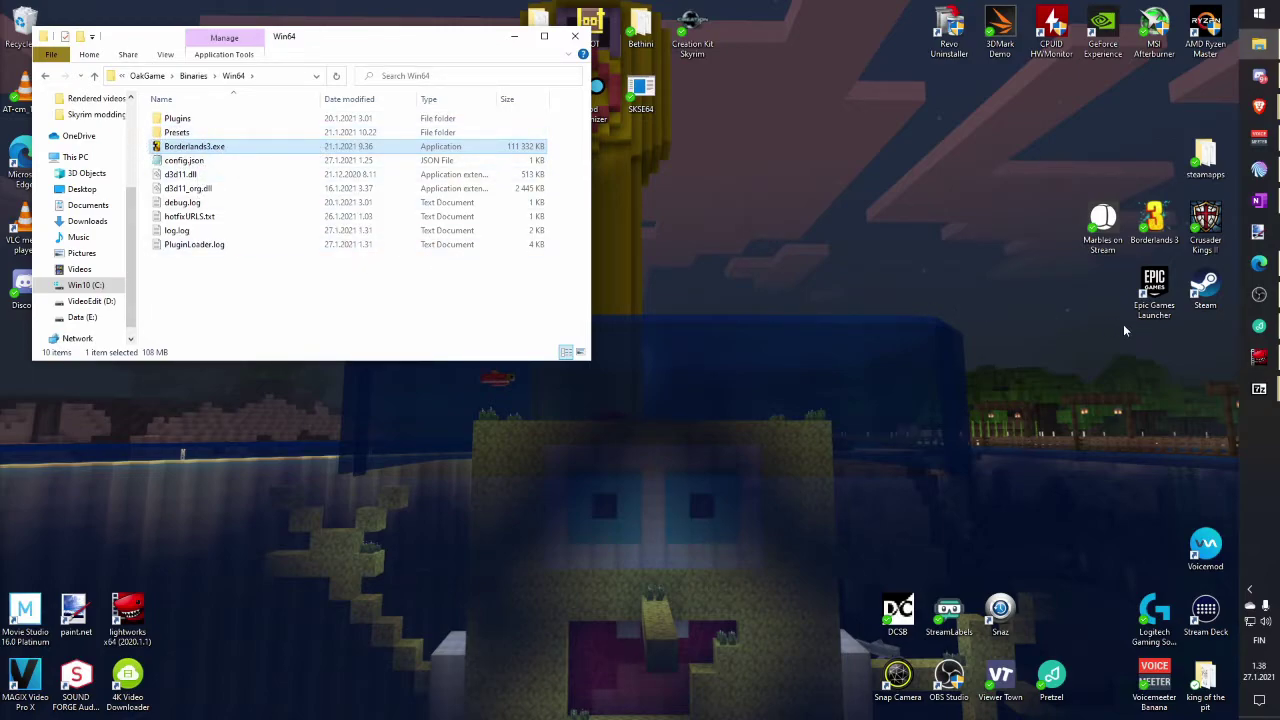
Switch to Microsoft Edge and review the installation notes and assets of the BL3DX11Injection v1.1.3 release on GitHub
mouse_move(1259, 270)
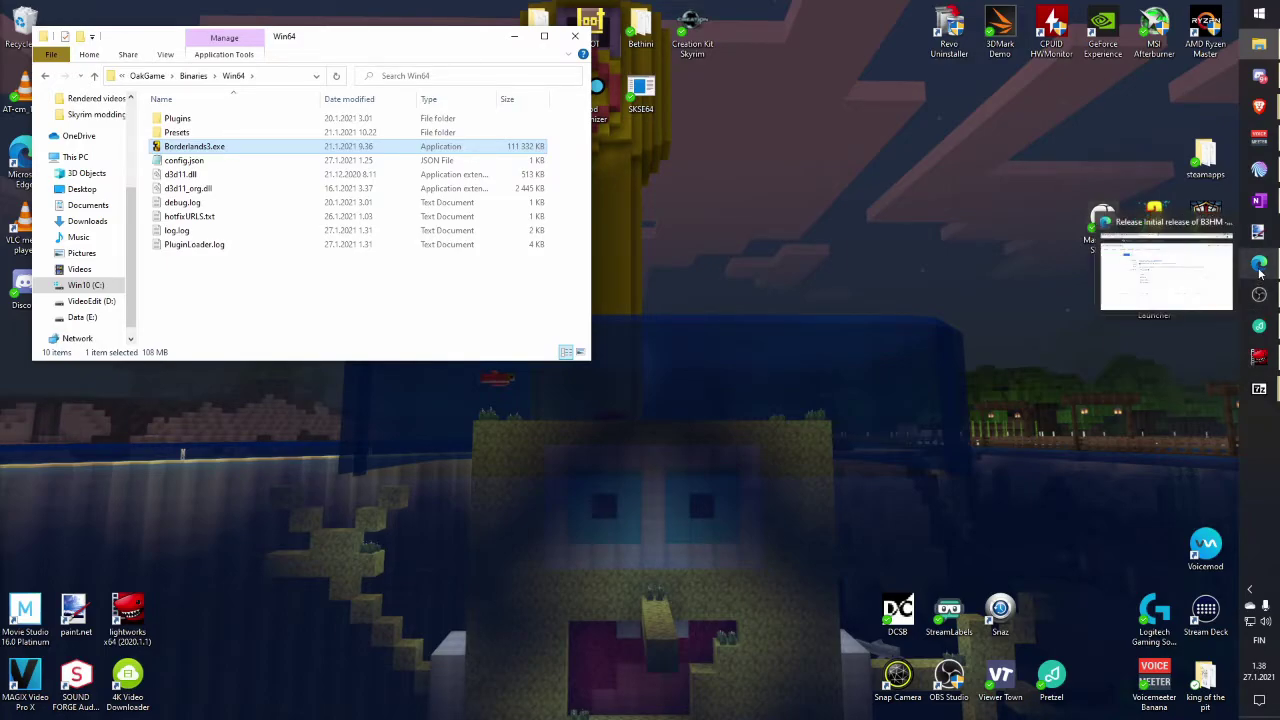
click(1166, 270)
click(297, 14)
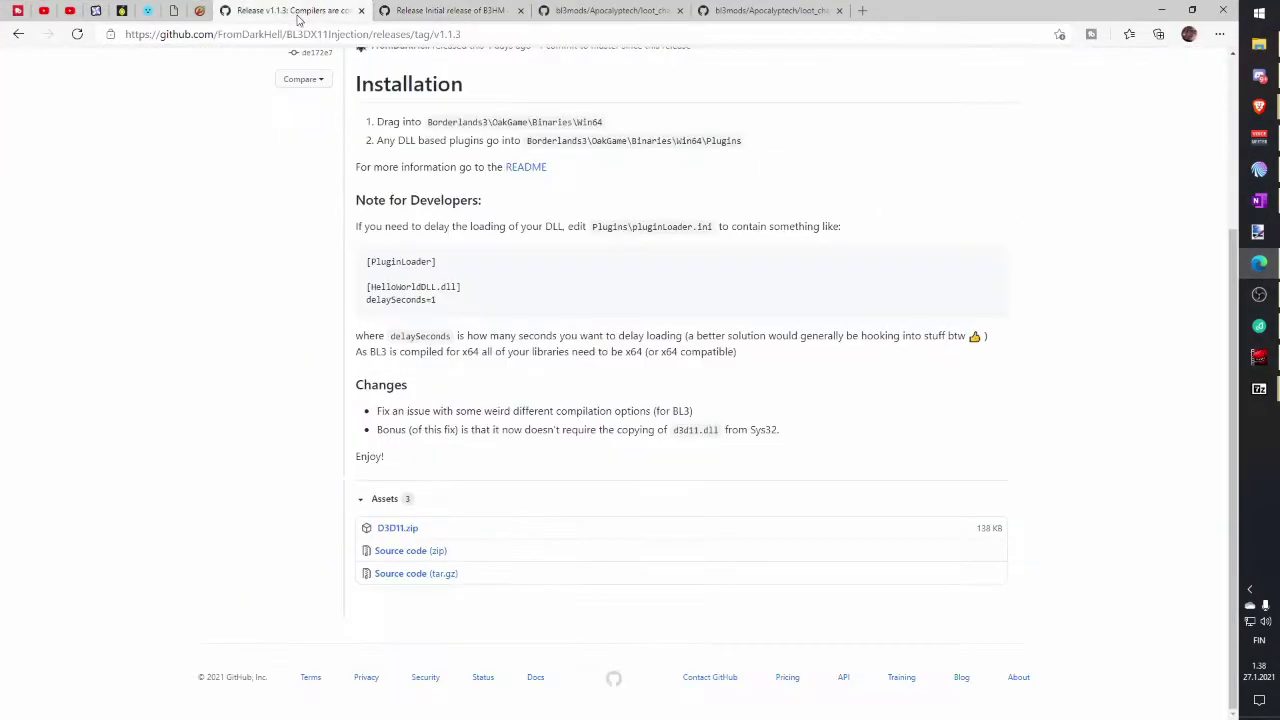
scroll(400, 137, up, 3)
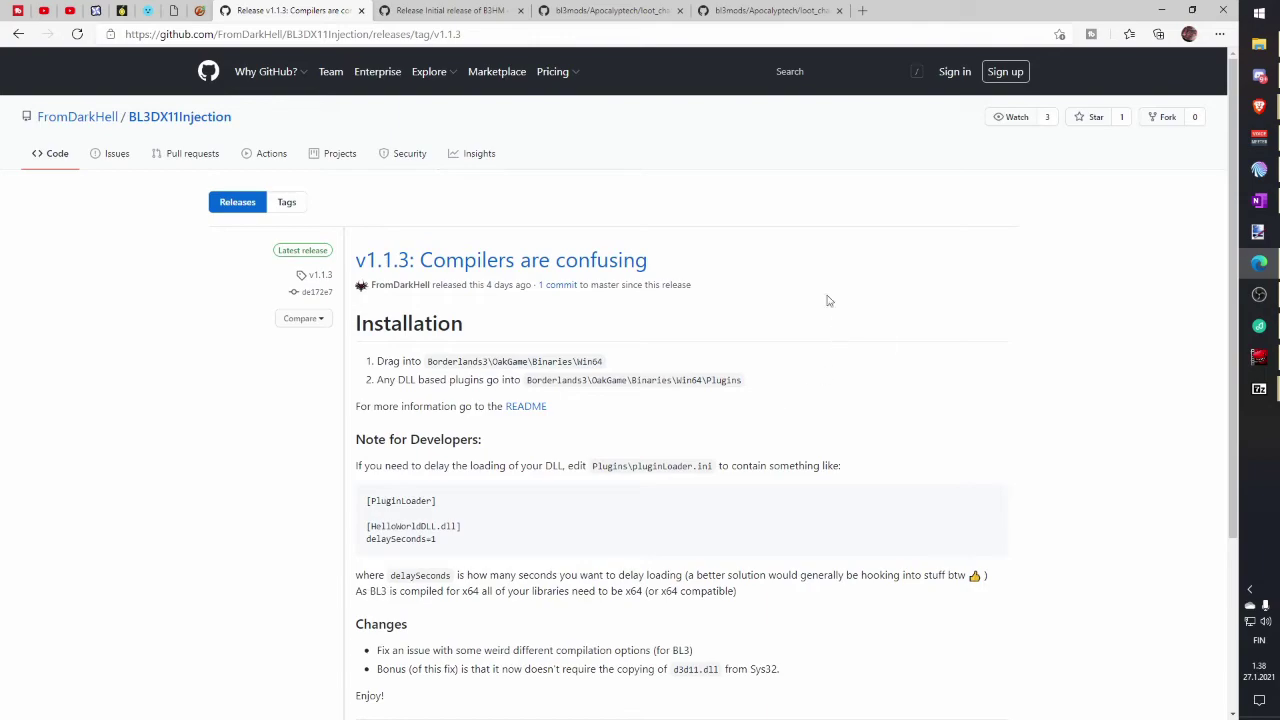
scroll(497, 251, down, 3)
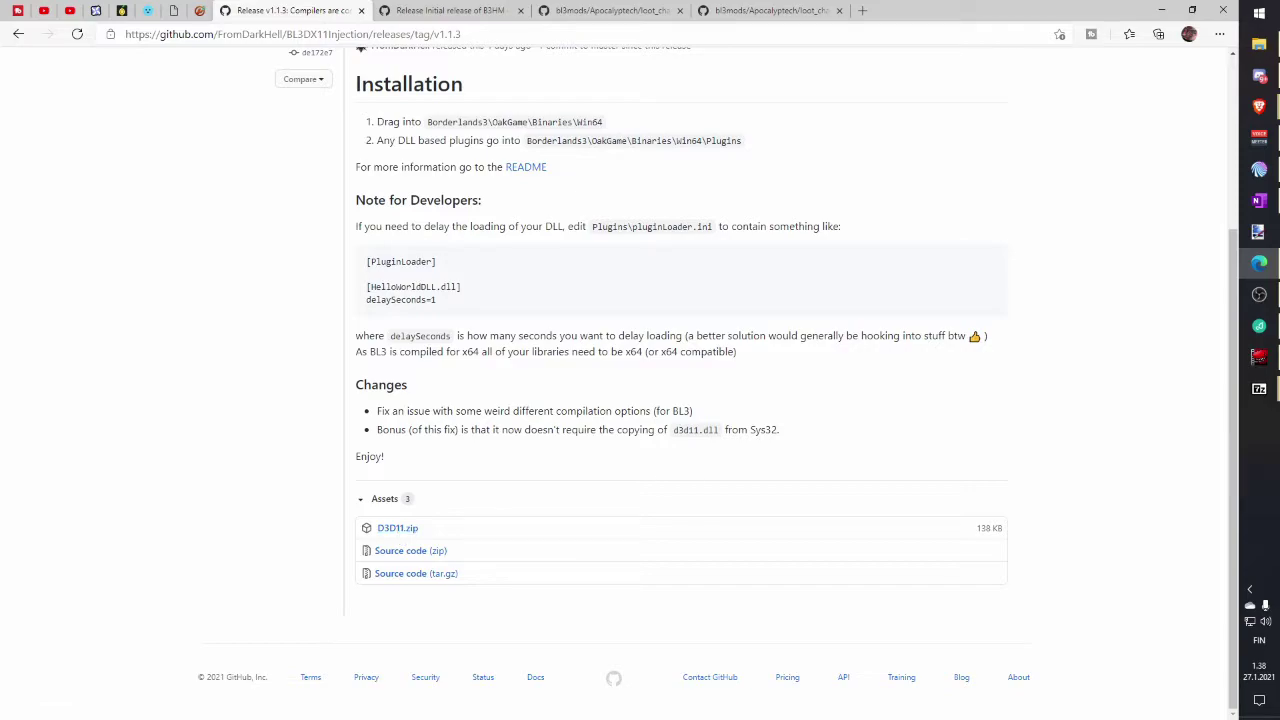
Show the Win64 folder beside D3D11.zip, select the archive's Plugins folder and d3d11.dll for comparison, and close the archive
drag(1020, 223, 914, 45)
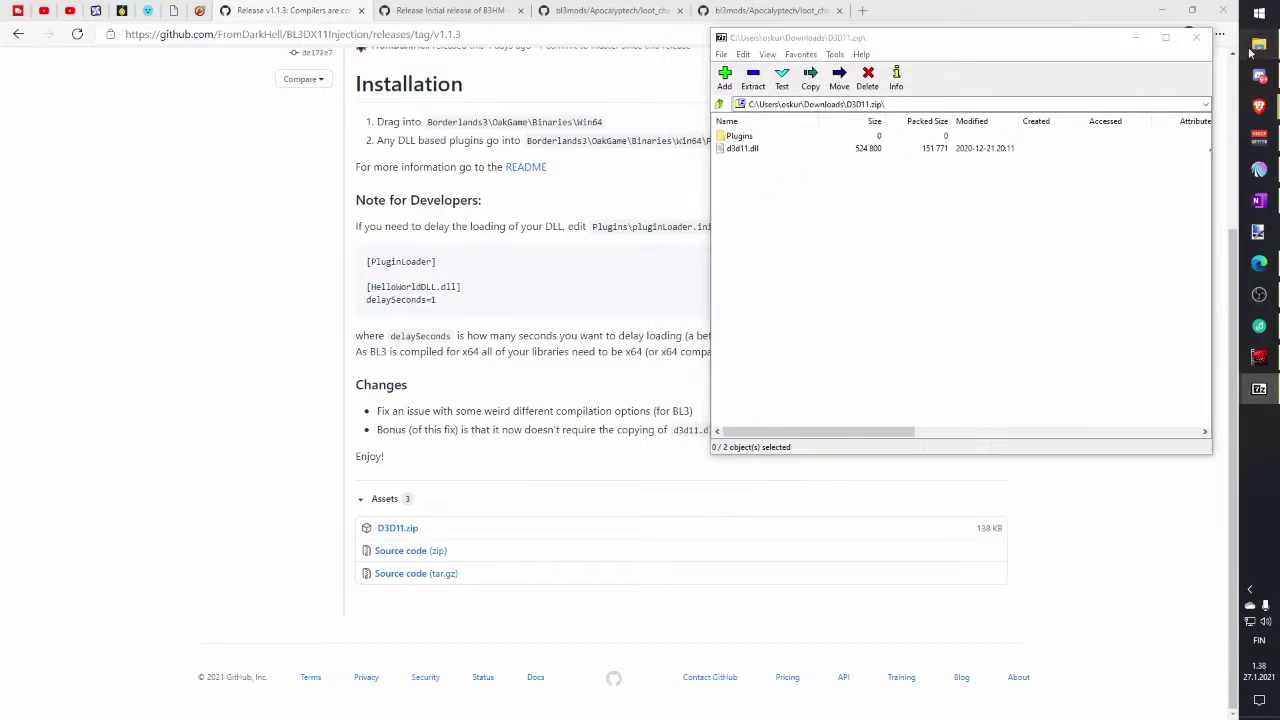
click(1250, 50)
drag(748, 236, 733, 136)
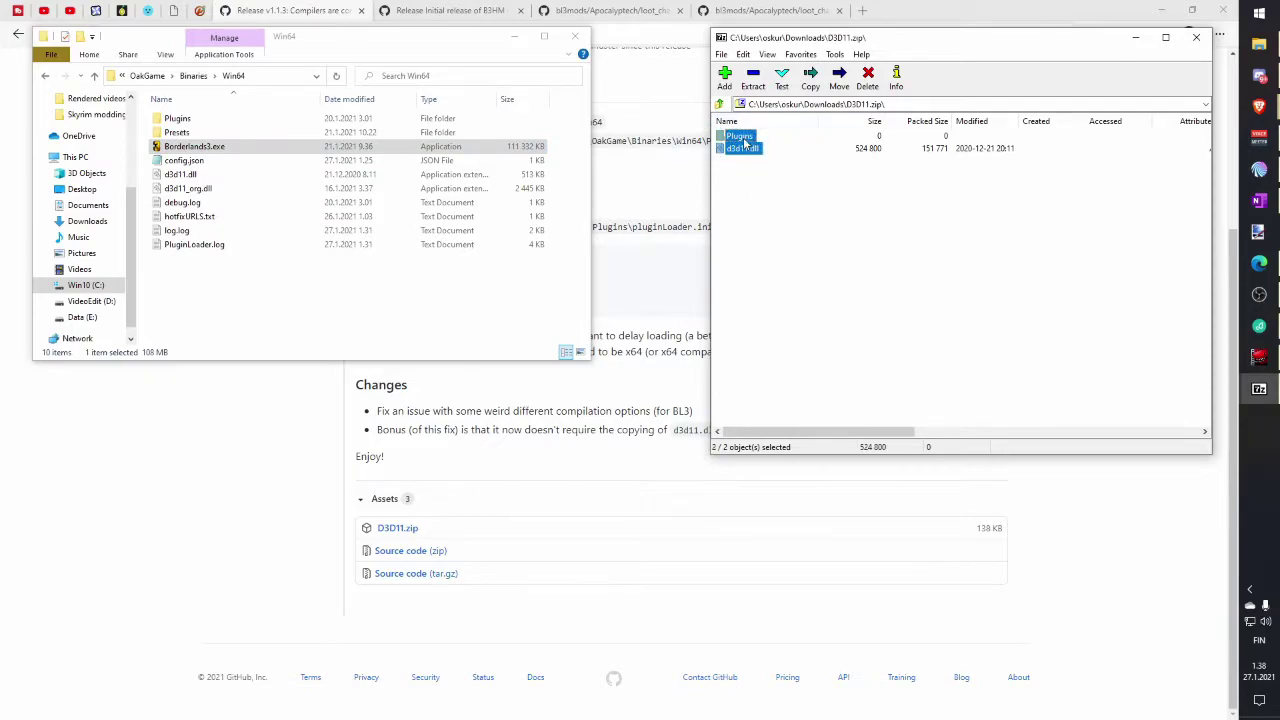
click(218, 289)
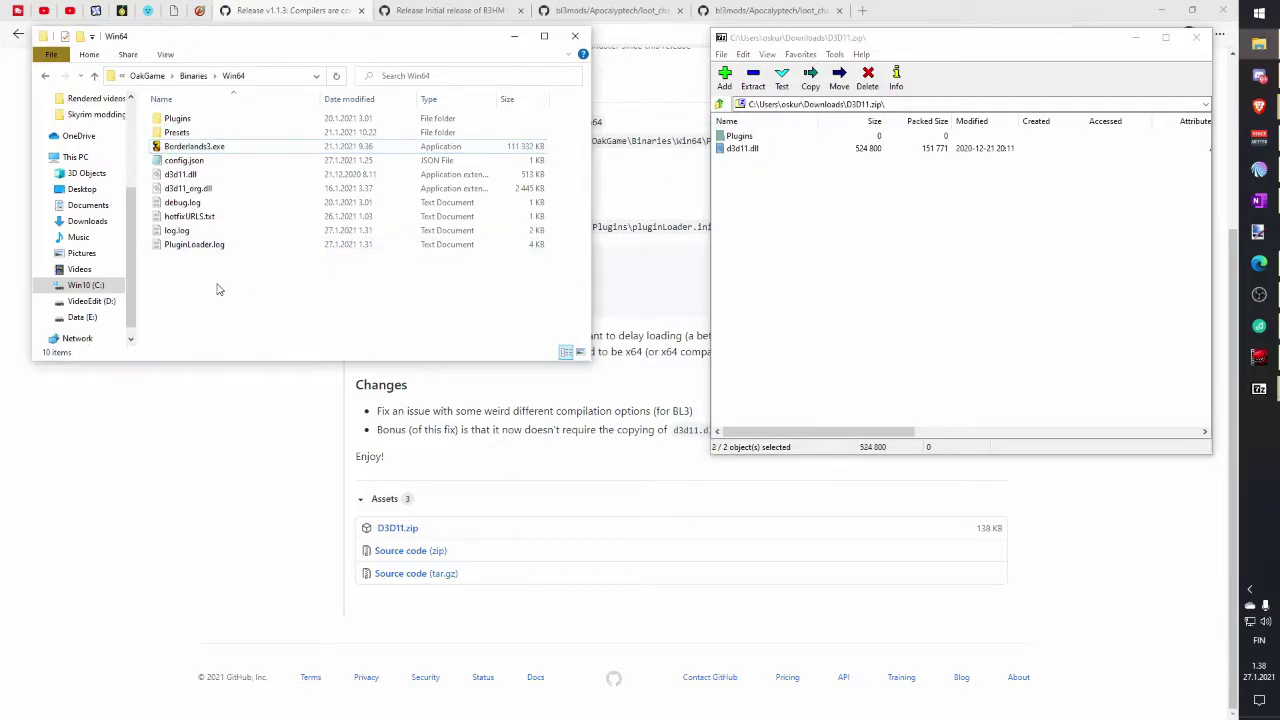
click(1197, 39)
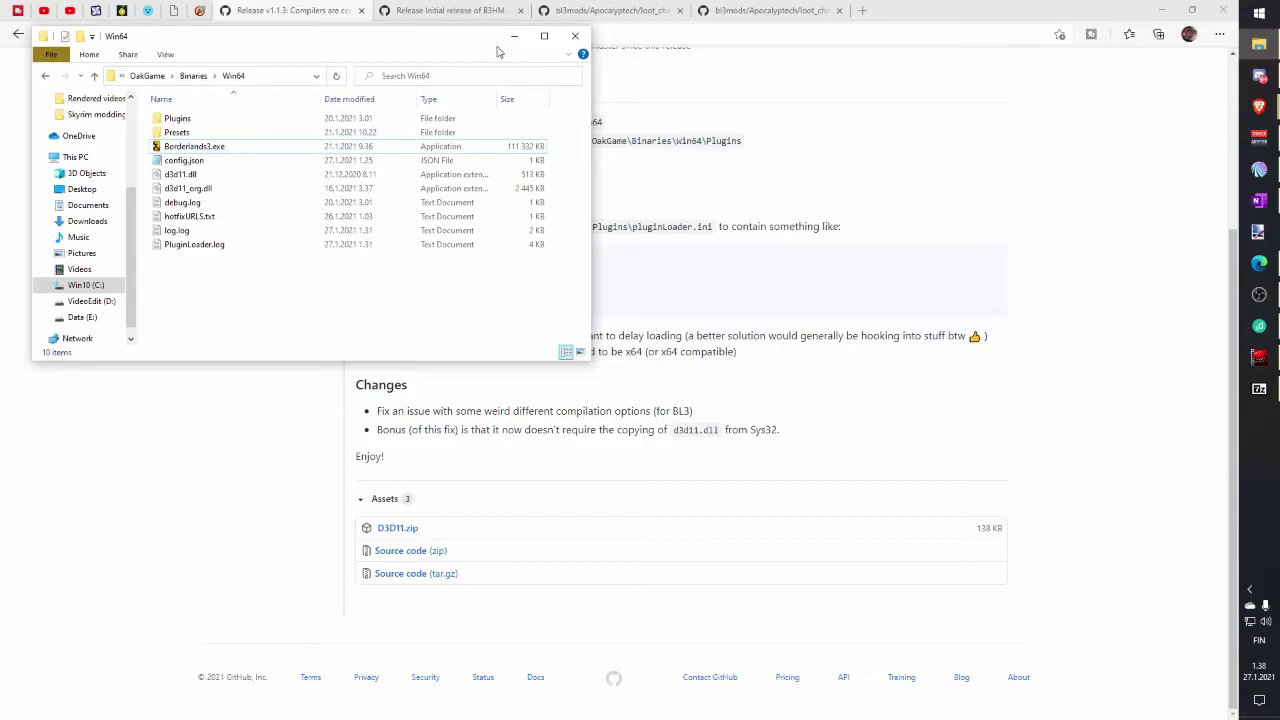
From the B3HM release page, compare B3HM.dll and B3HM.exe in B3HM.zip with the game's Plugins folder, and close the archive
click(452, 22)
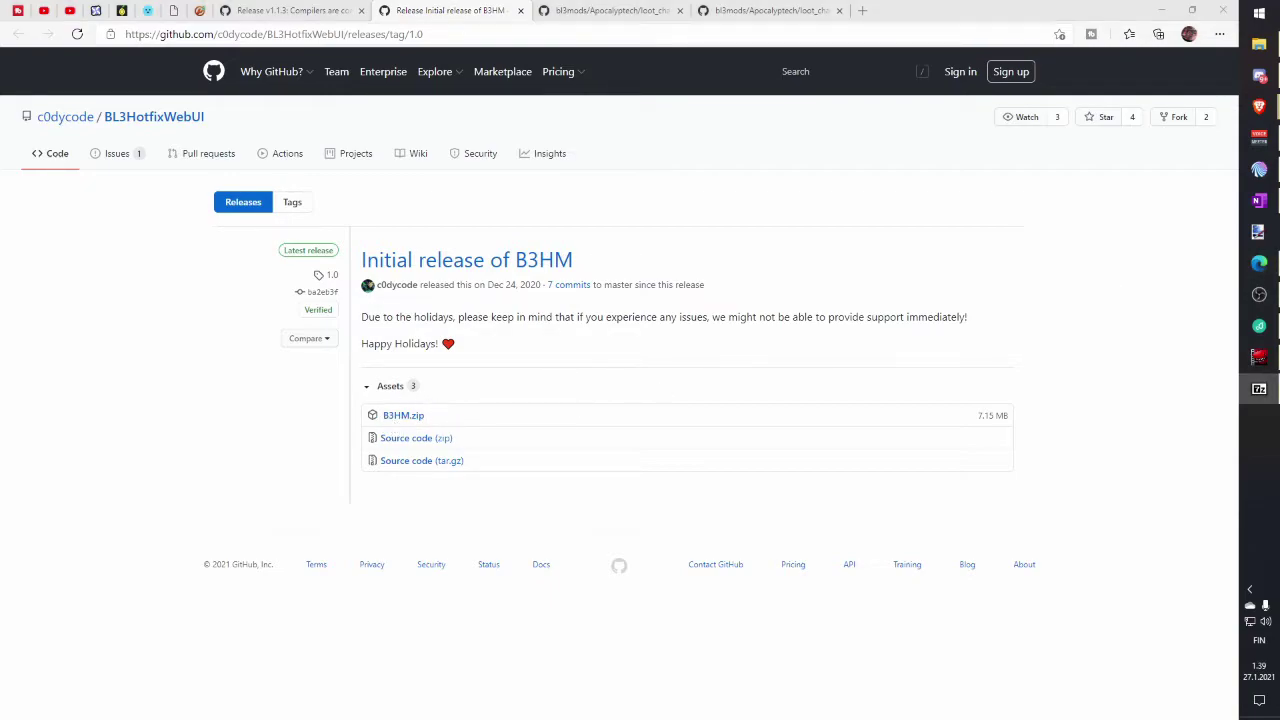
click(1258, 48)
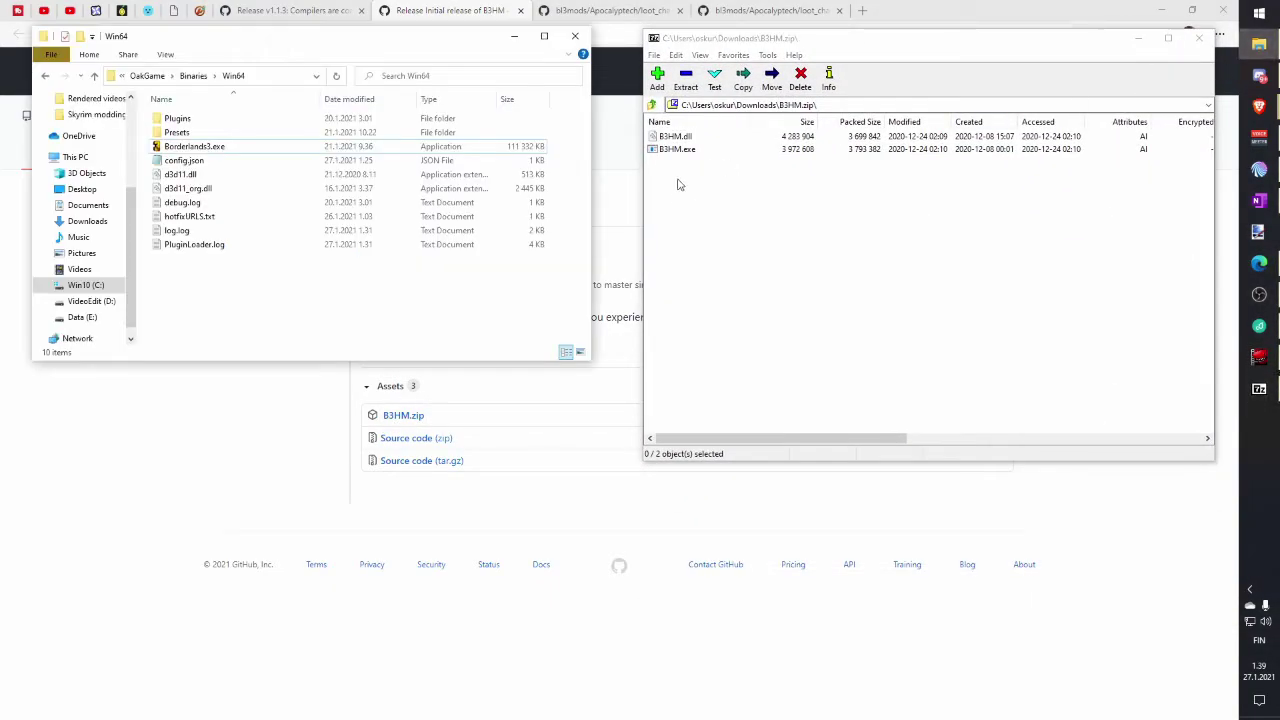
drag(692, 206, 655, 120)
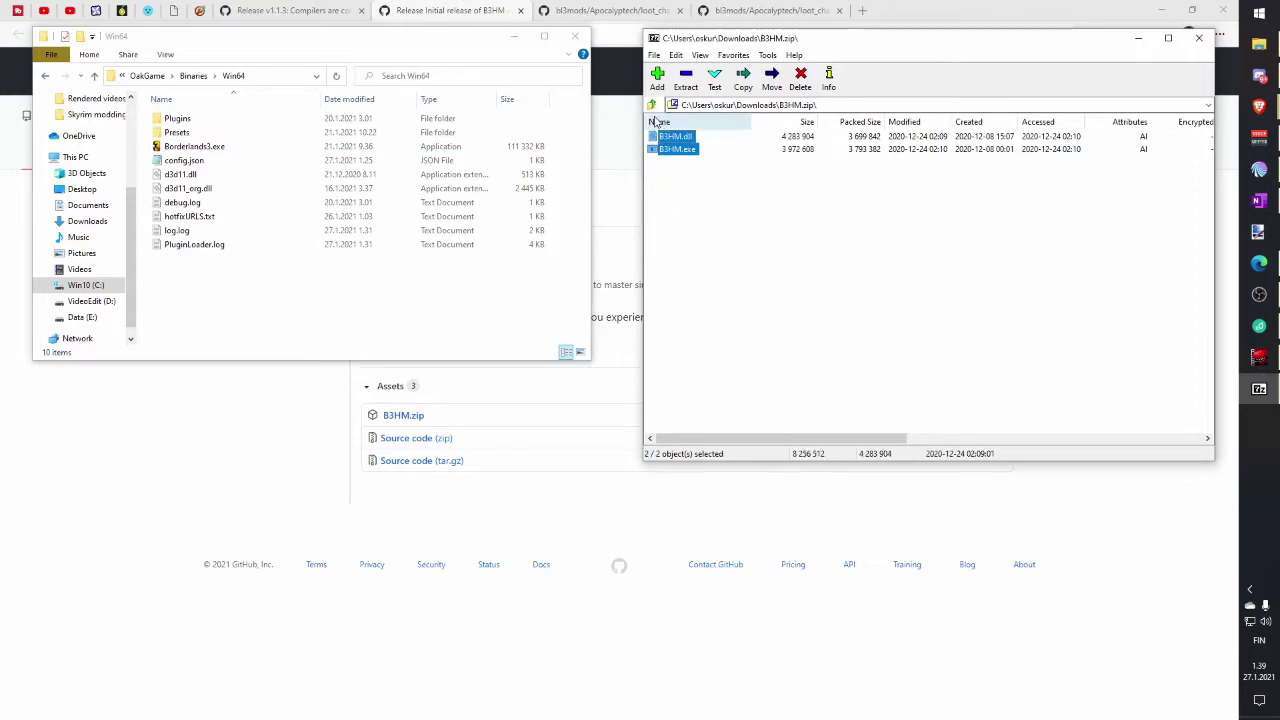
double_click(190, 118)
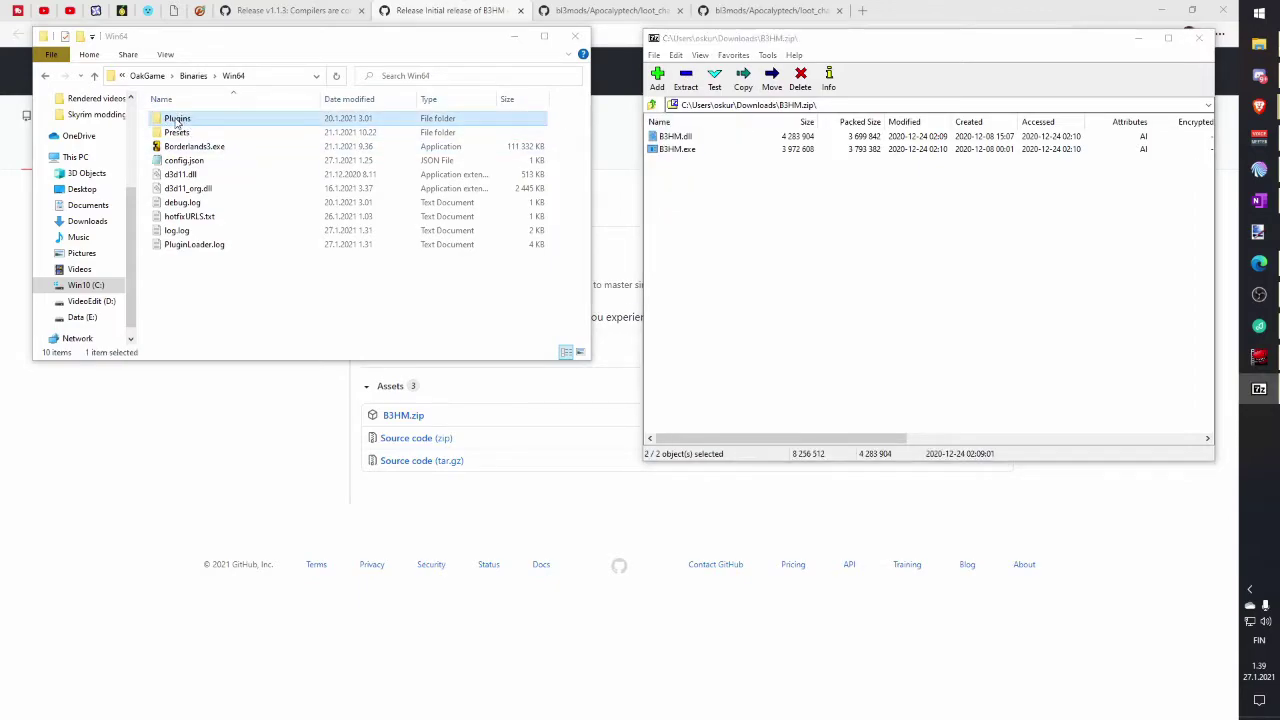
drag(692, 205, 229, 200)
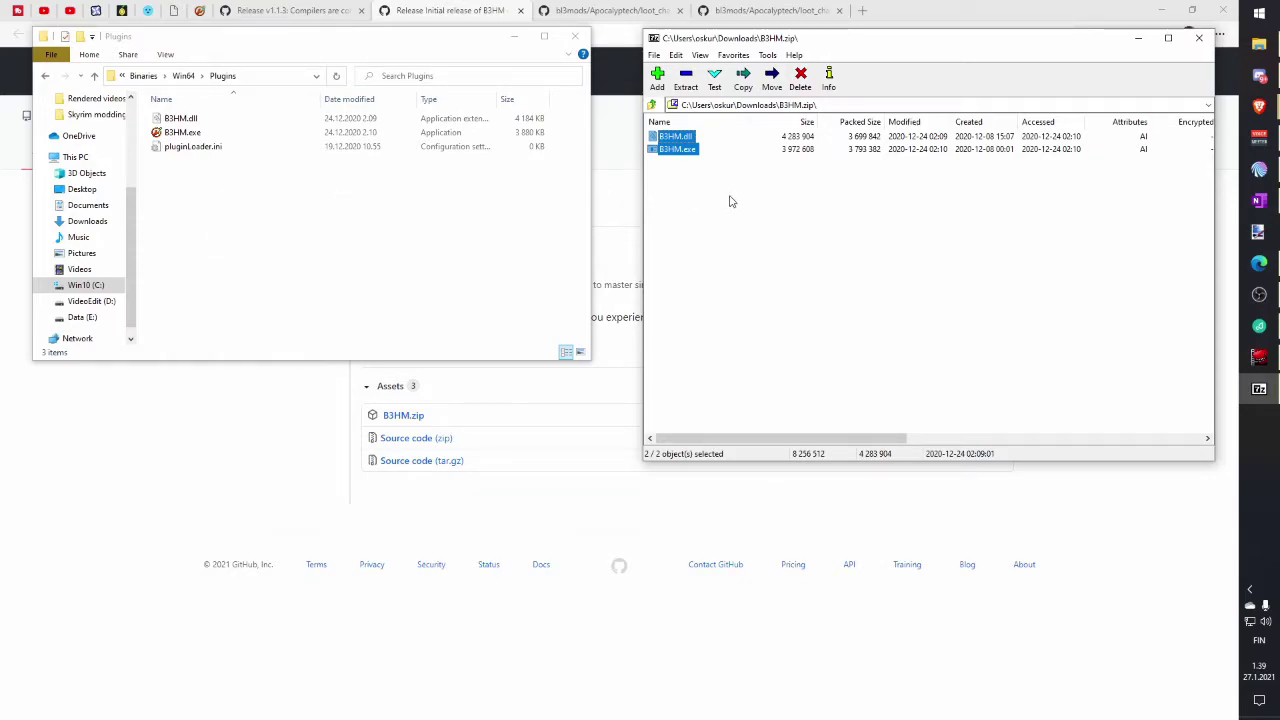
click(199, 231)
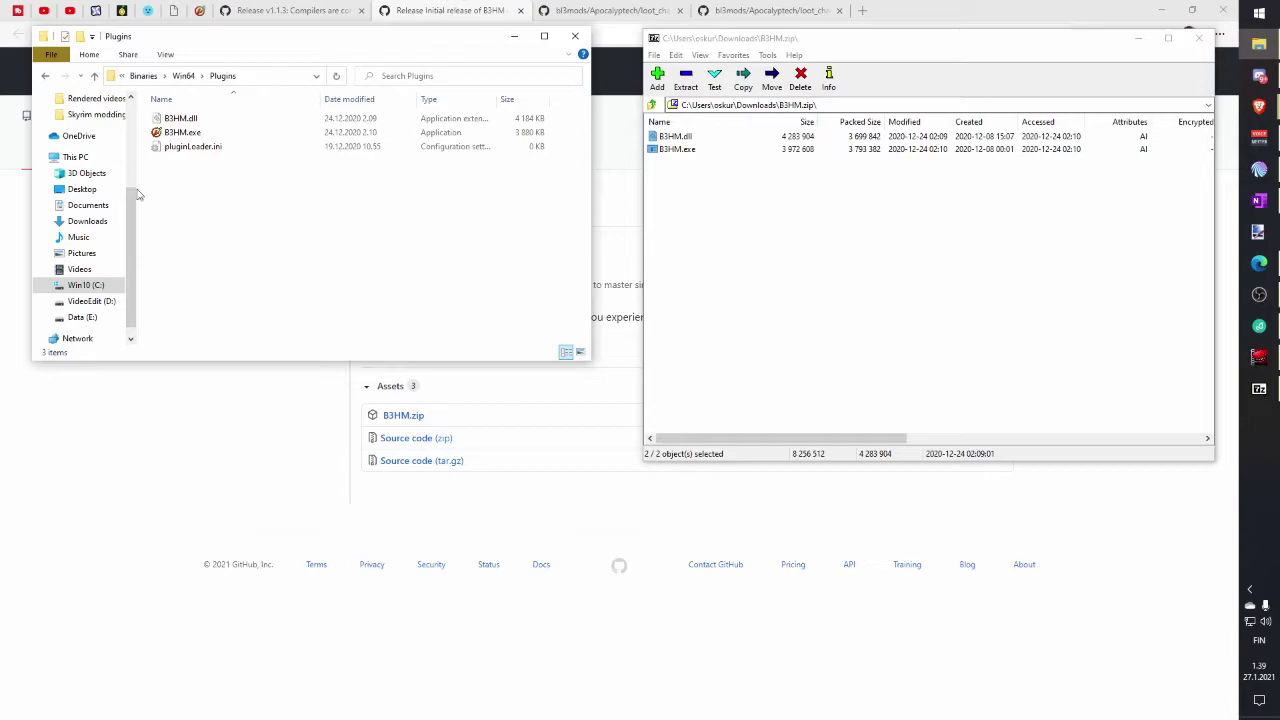
click(1200, 38)
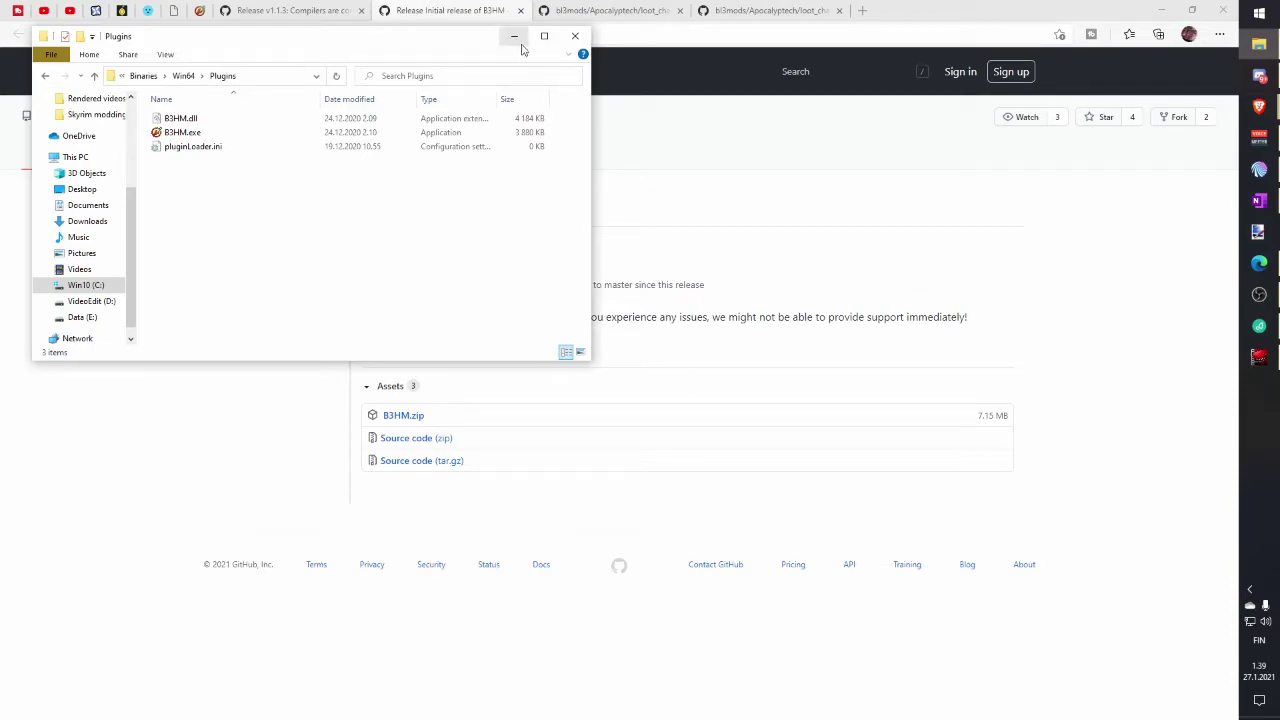
Minimize the browser and folder windows, launch Borderlands 3 from the desktop and open the hotfix manager's WebUI
click(1161, 10)
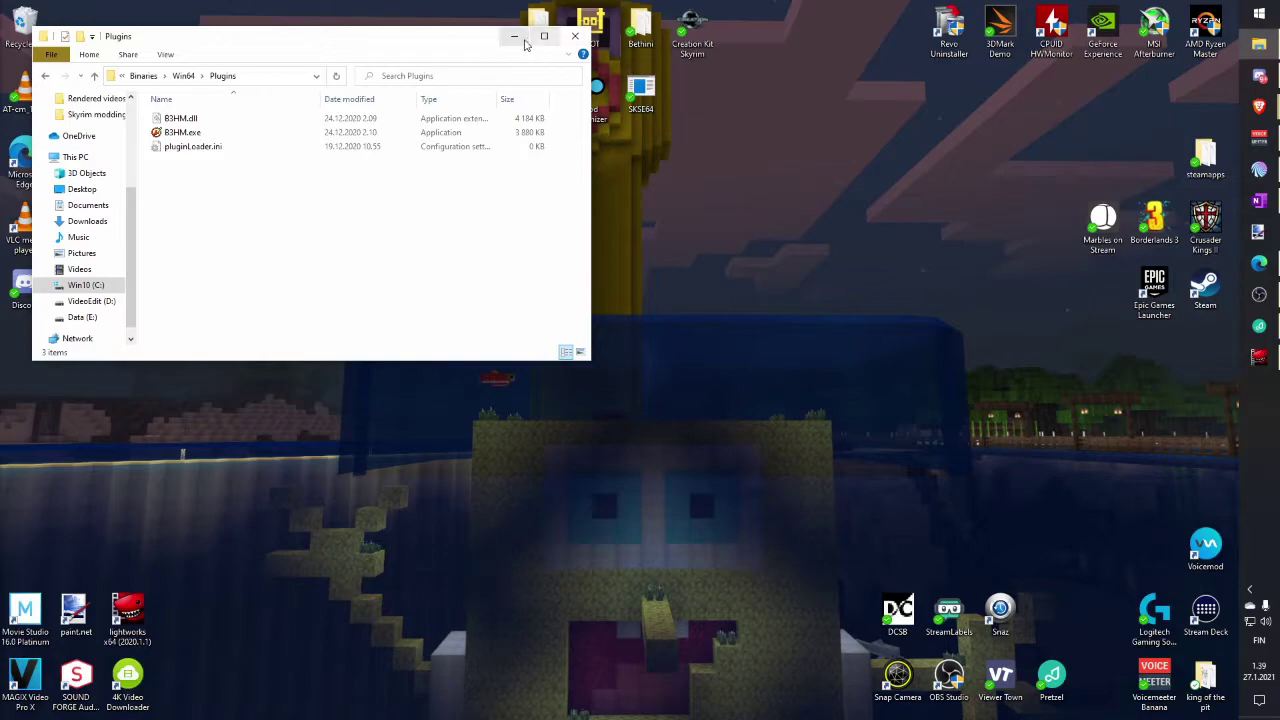
click(516, 38)
double_click(1155, 226)
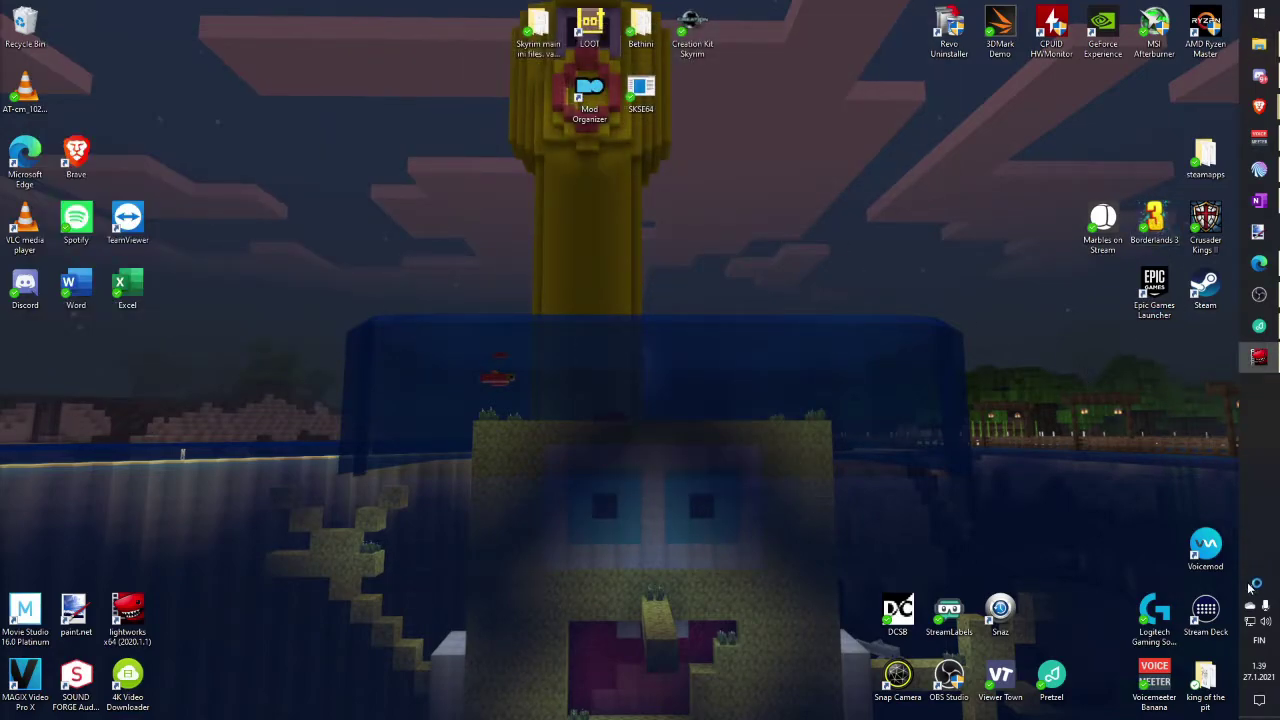
click(1249, 589)
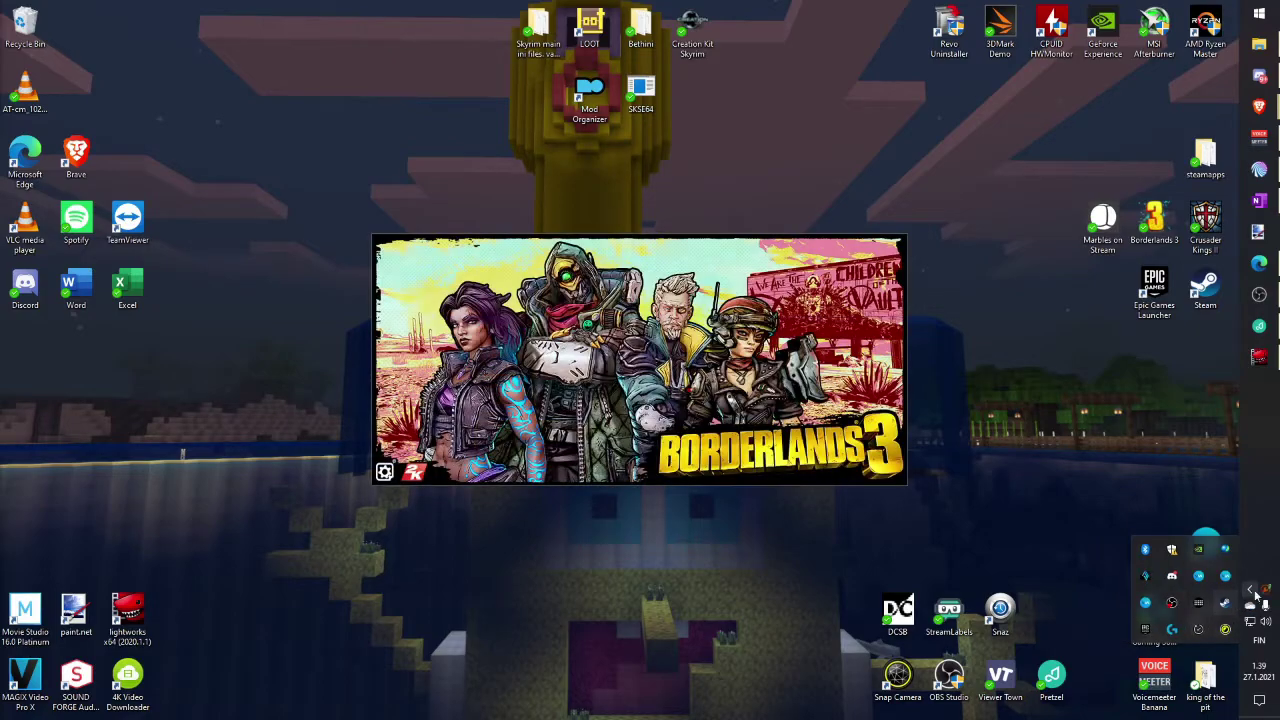
right_click(1252, 588)
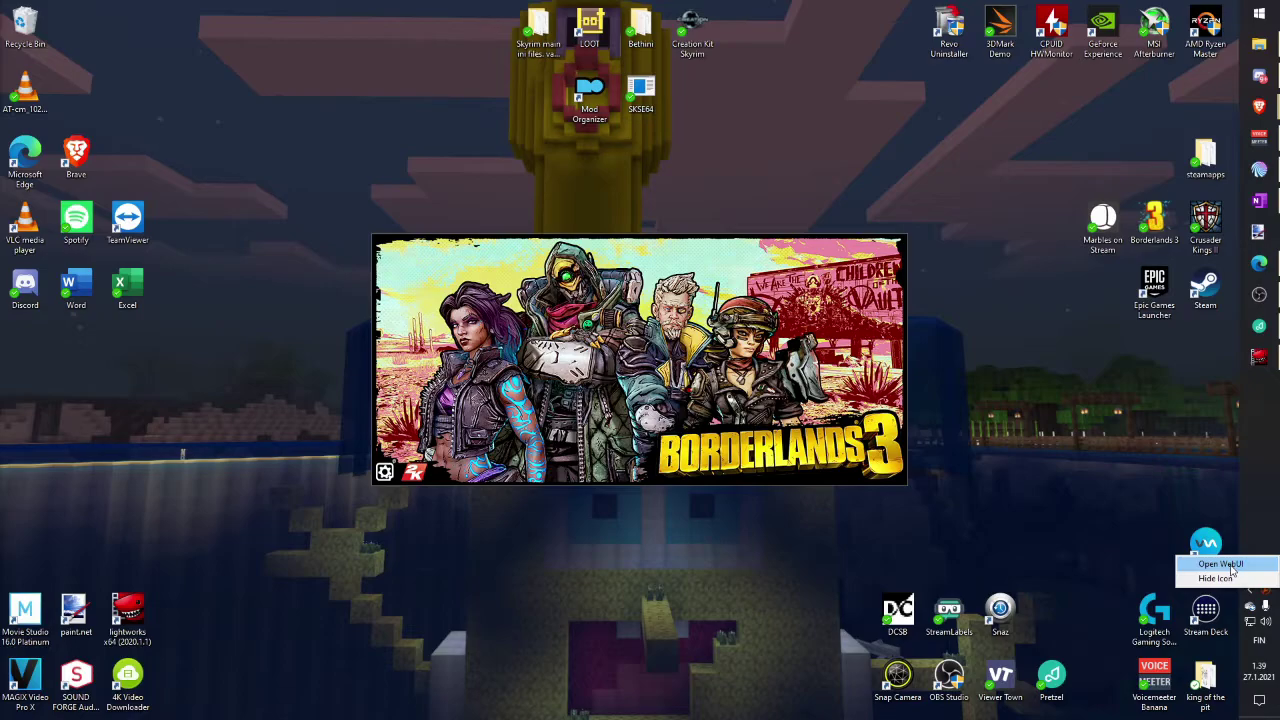
click(1222, 564)
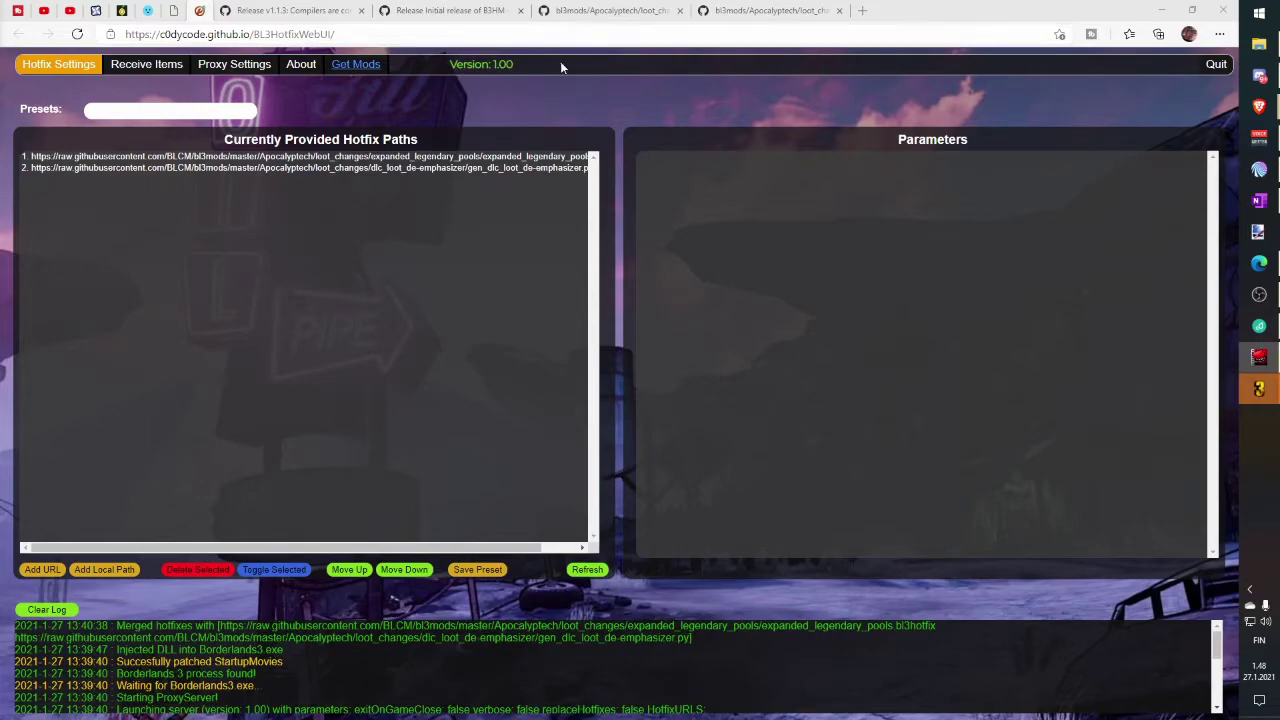
Copy the raw GitHub URL of gen_expanded_legendary_pools.py, enter it as a new hotfix URL in the WebUI, and cancel the entry
click(600, 14)
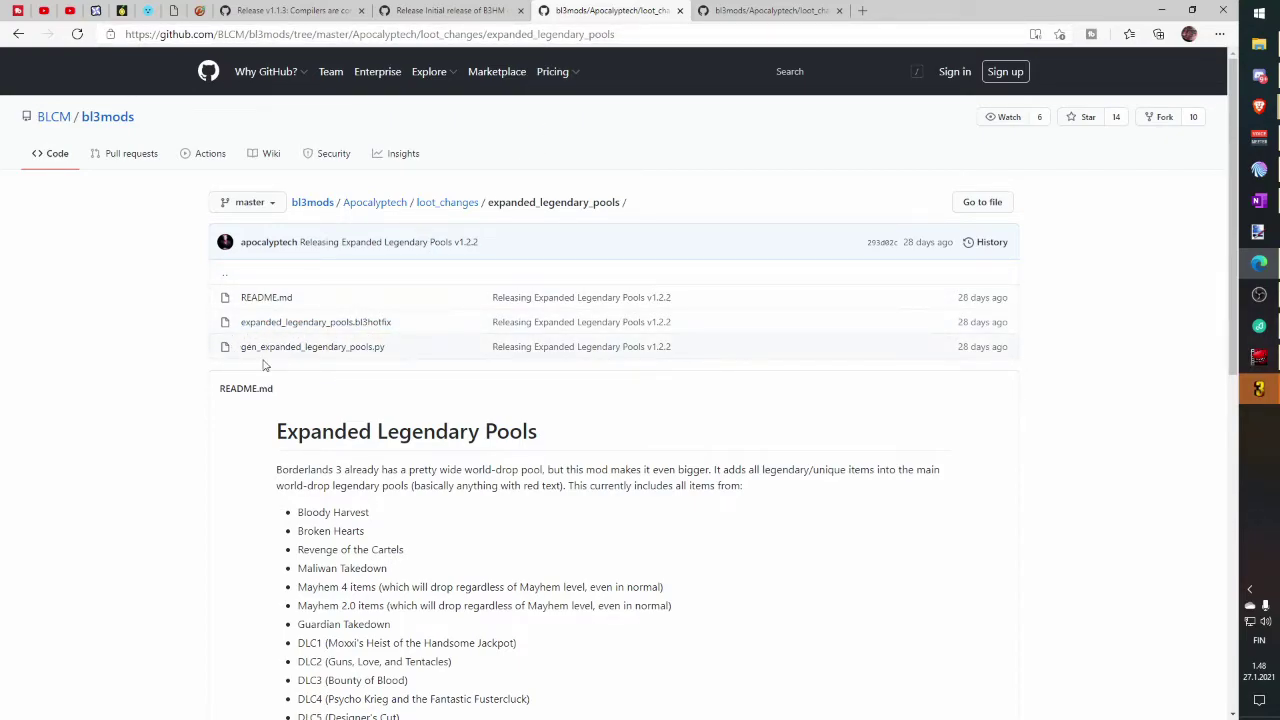
click(367, 352)
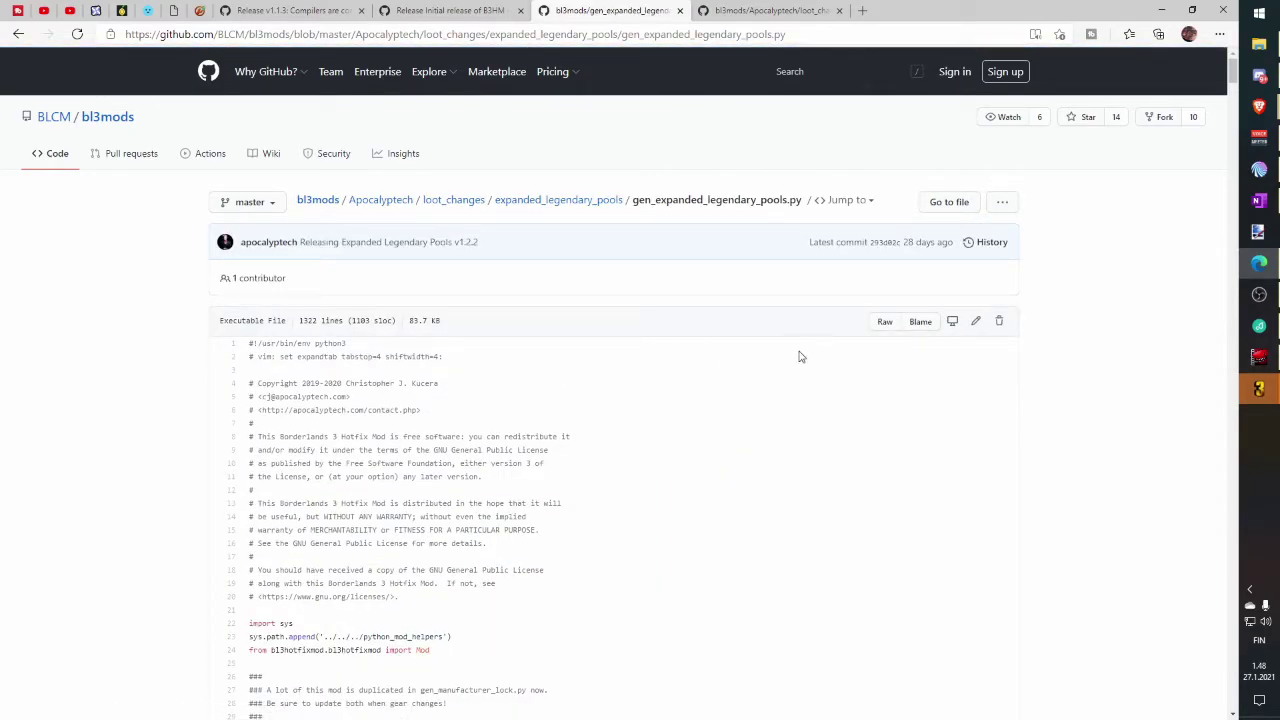
click(884, 321)
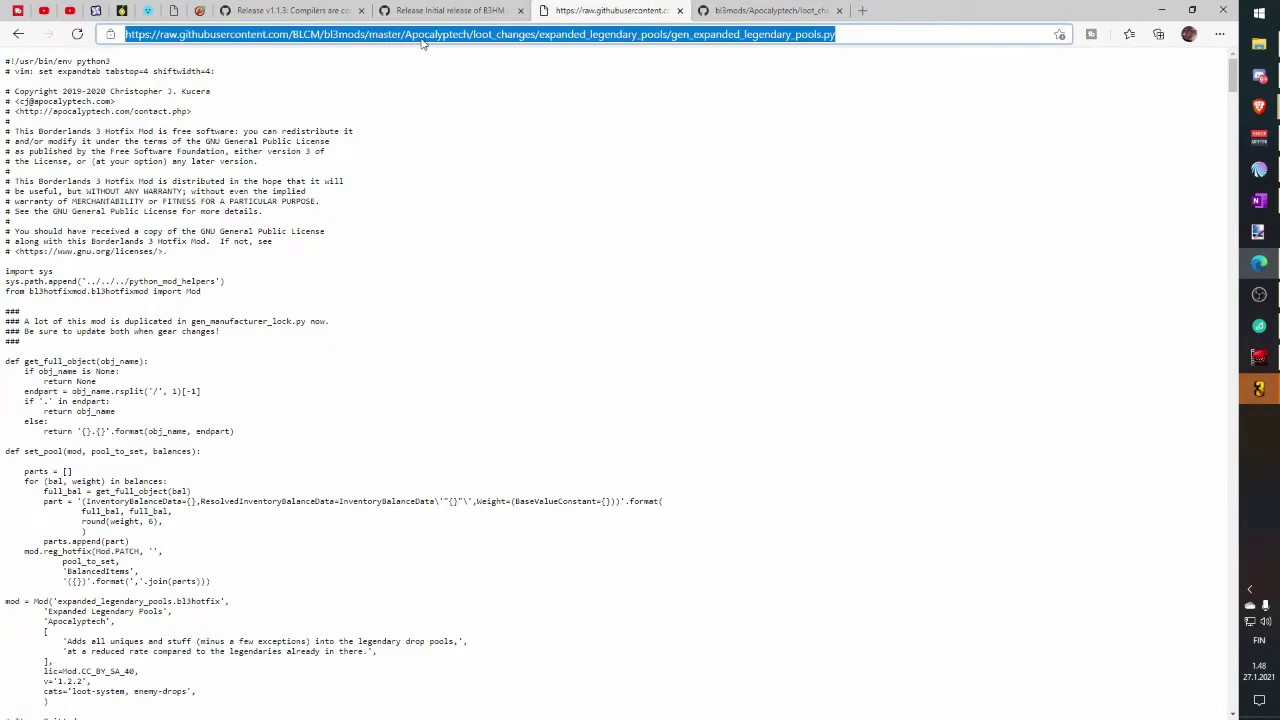
click(200, 11)
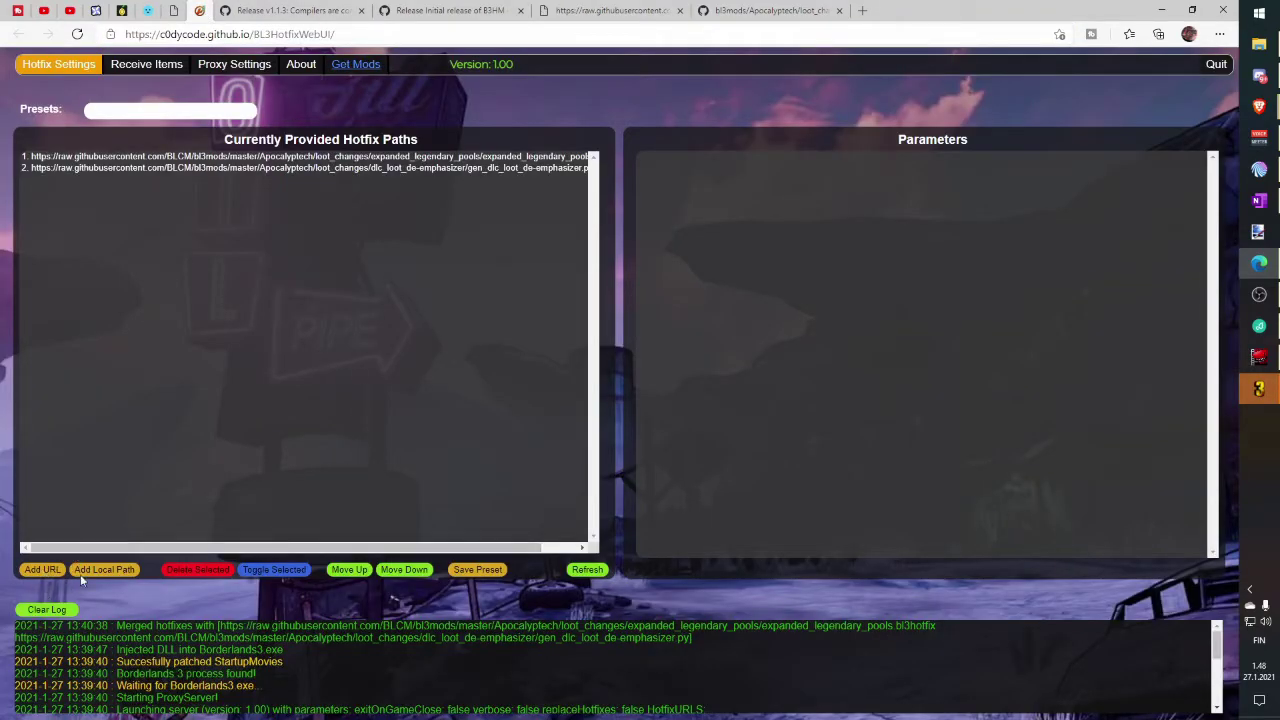
click(41, 570)
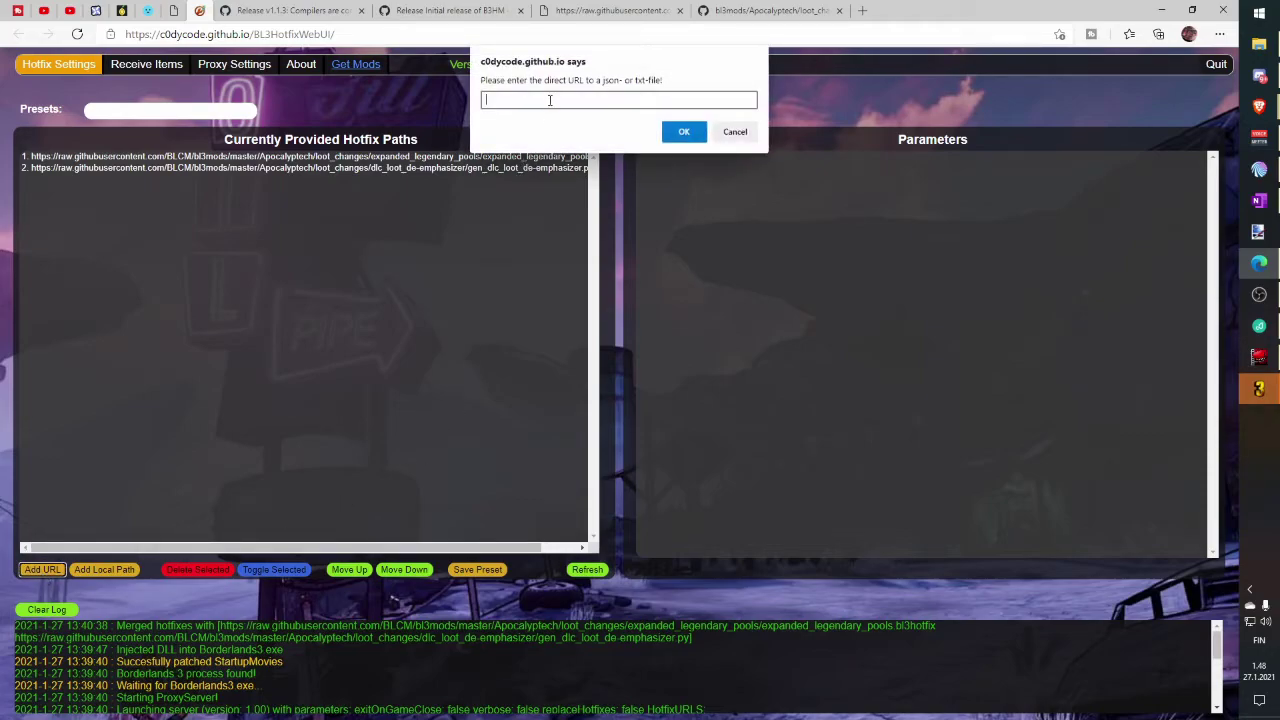
key(ctrl+v)
click(731, 134)
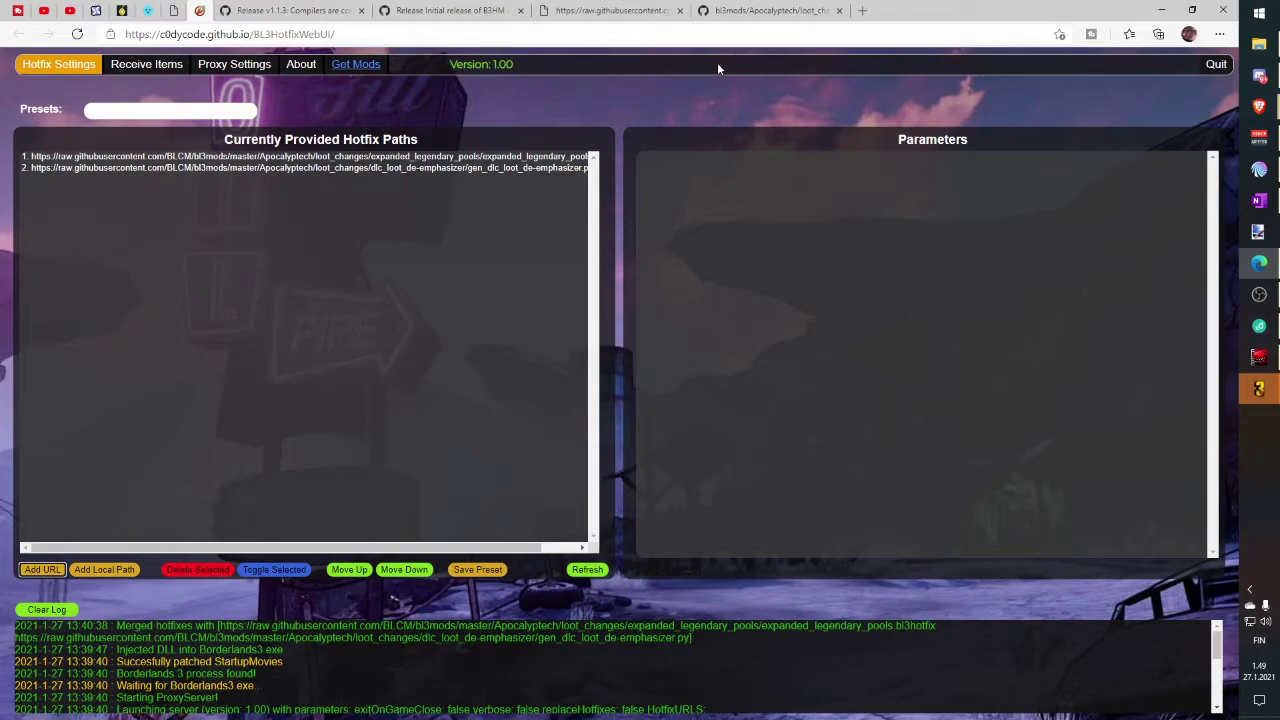
Copy the raw GitHub URL of gen_dlc_loot_de-emphasizer.py, enter it as a new hotfix URL in the WebUI, and cancel the entry
click(766, 12)
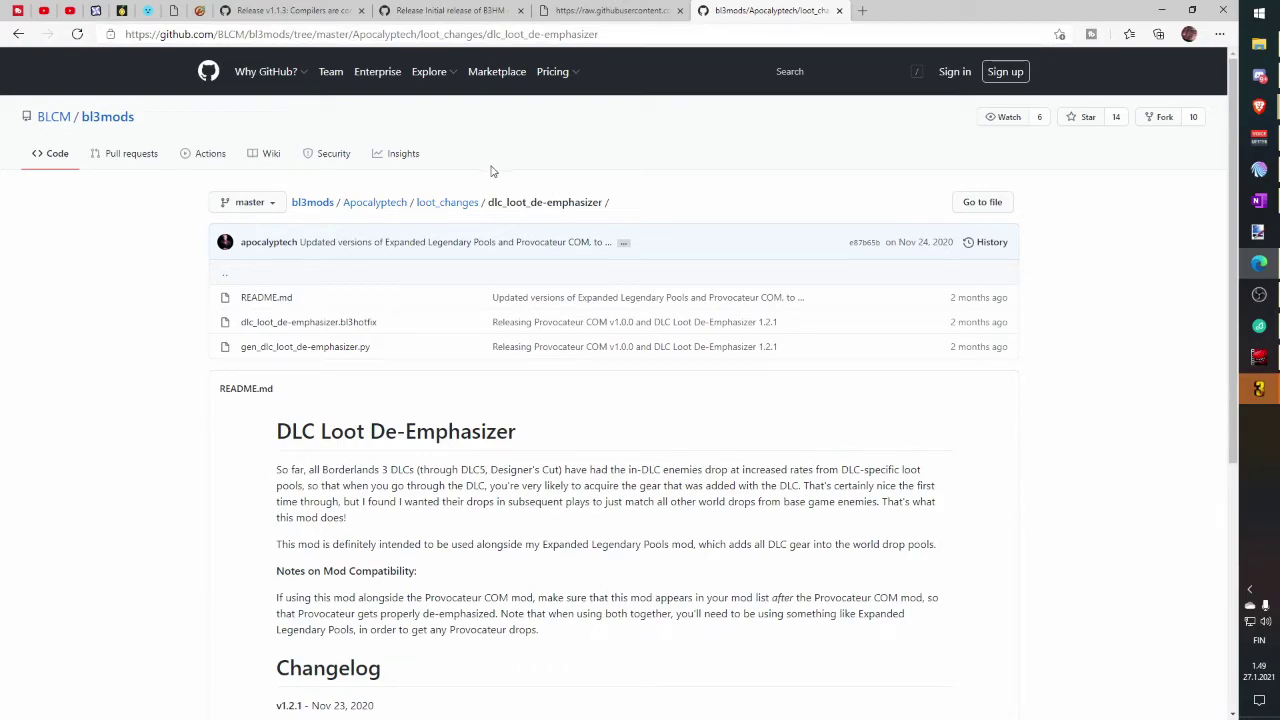
click(284, 348)
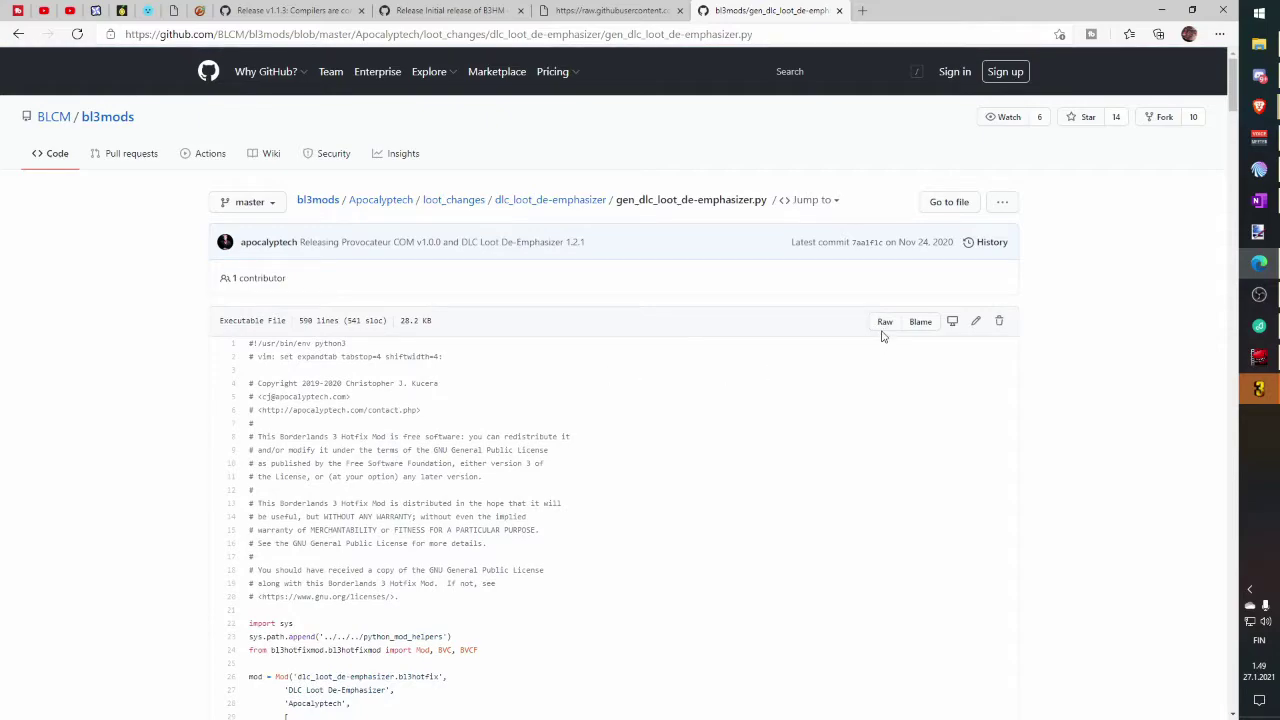
click(885, 322)
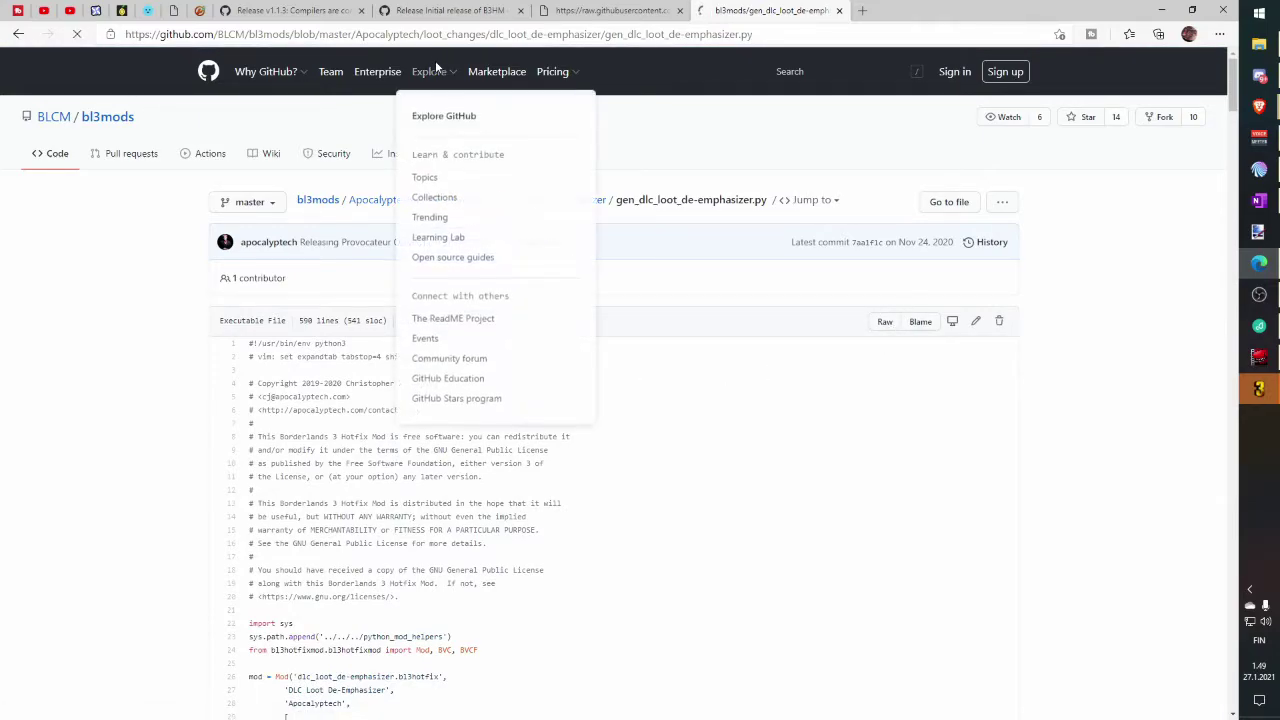
click(377, 41)
key(ctrl+c)
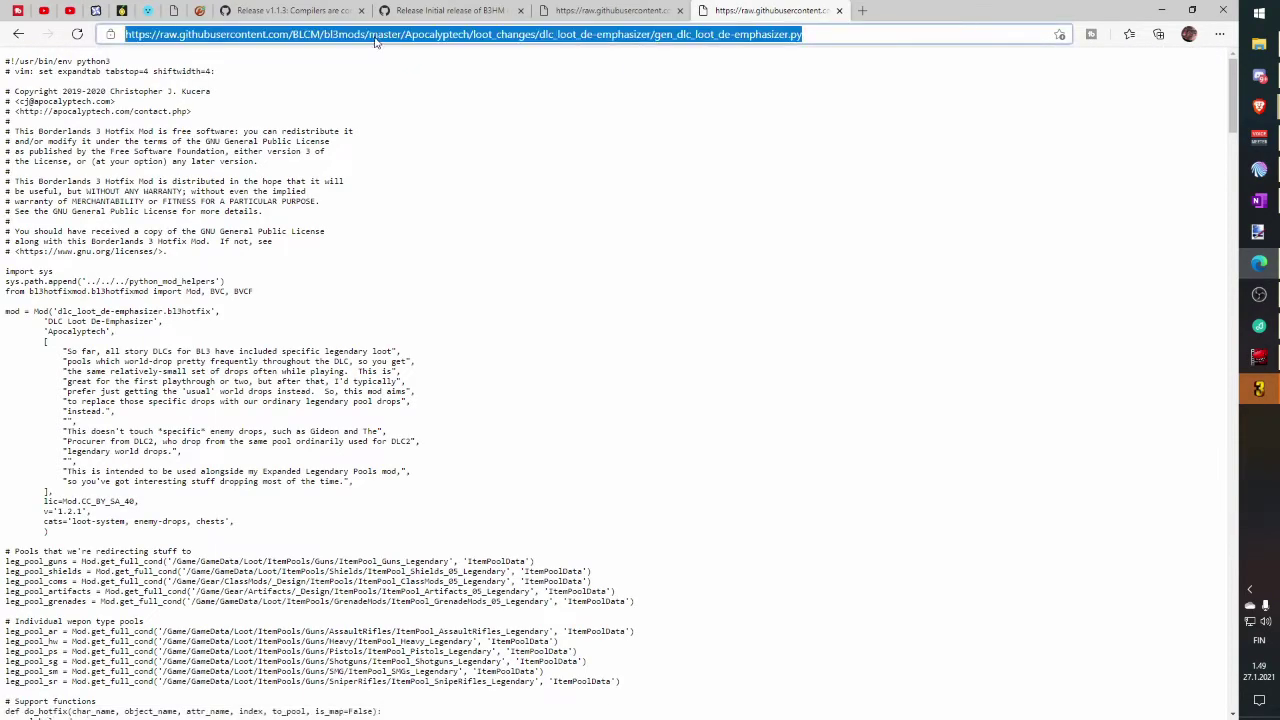
click(199, 10)
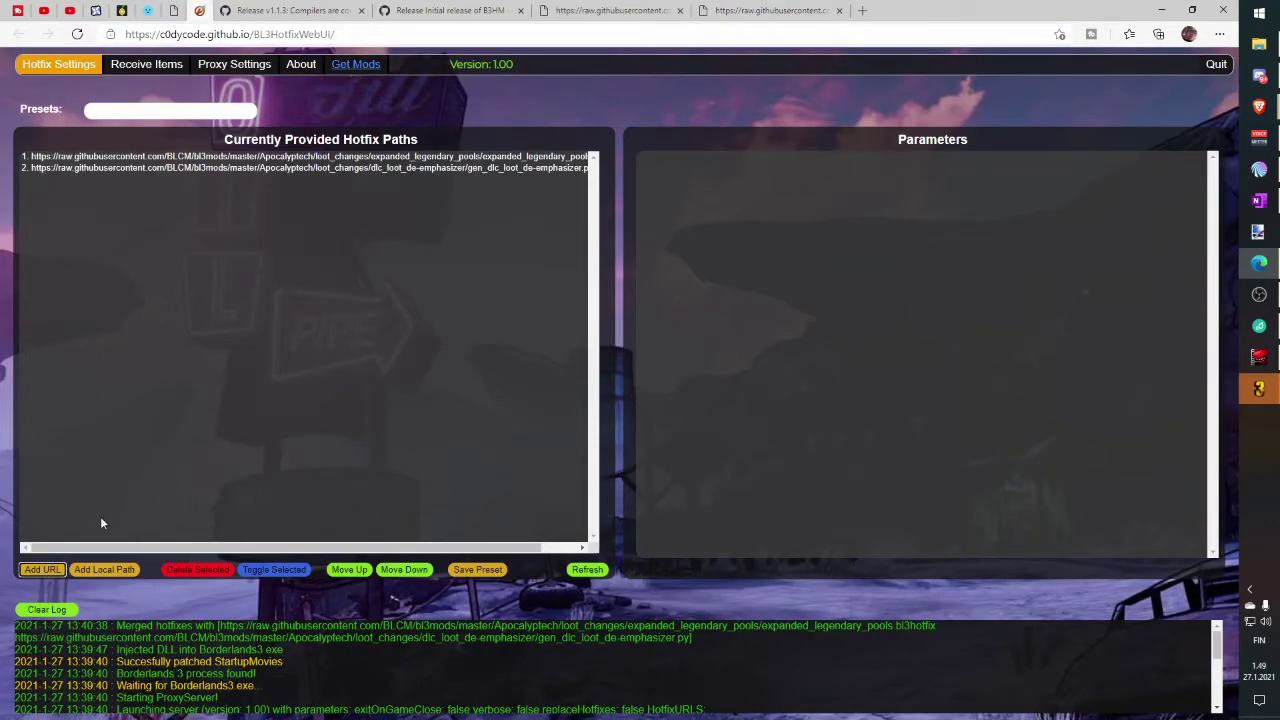
click(42, 569)
key(ctrl+v)
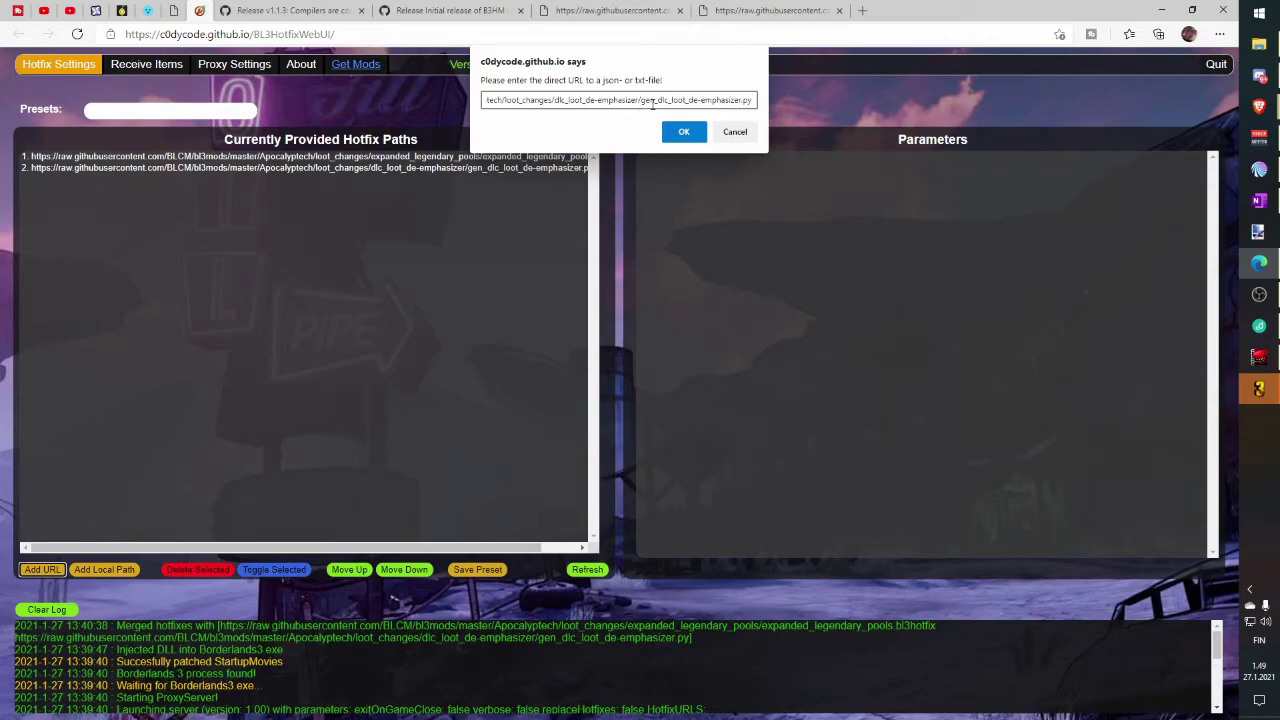
click(733, 131)
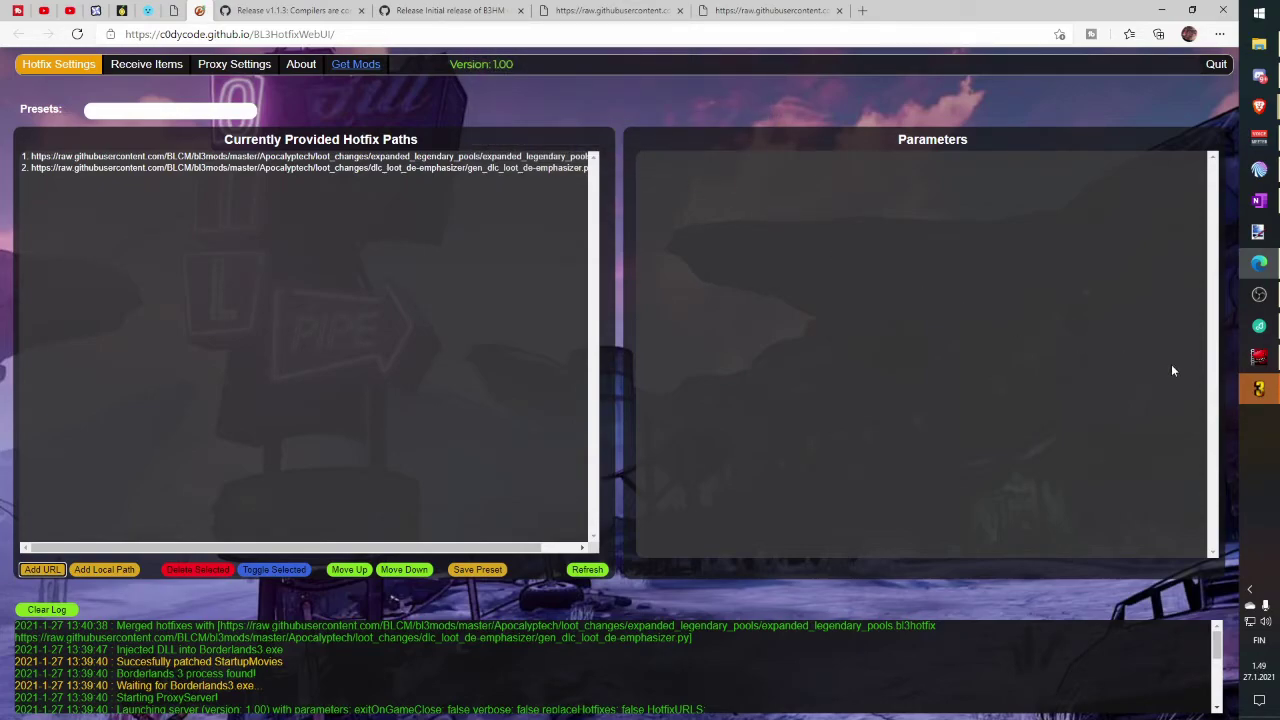
Switch to Borderlands 3 and check the main menu's news panel for the Modded Hotfixes entry, comparing with the WebUI
click(1257, 389)
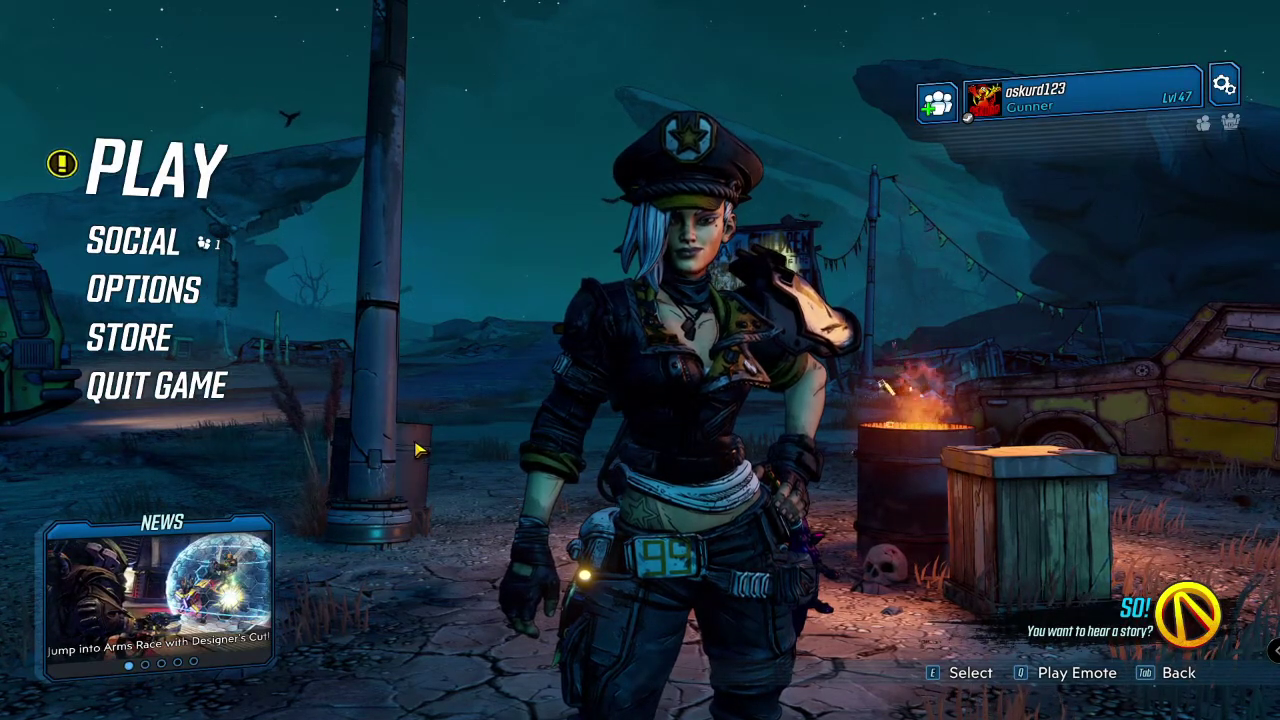
click(202, 662)
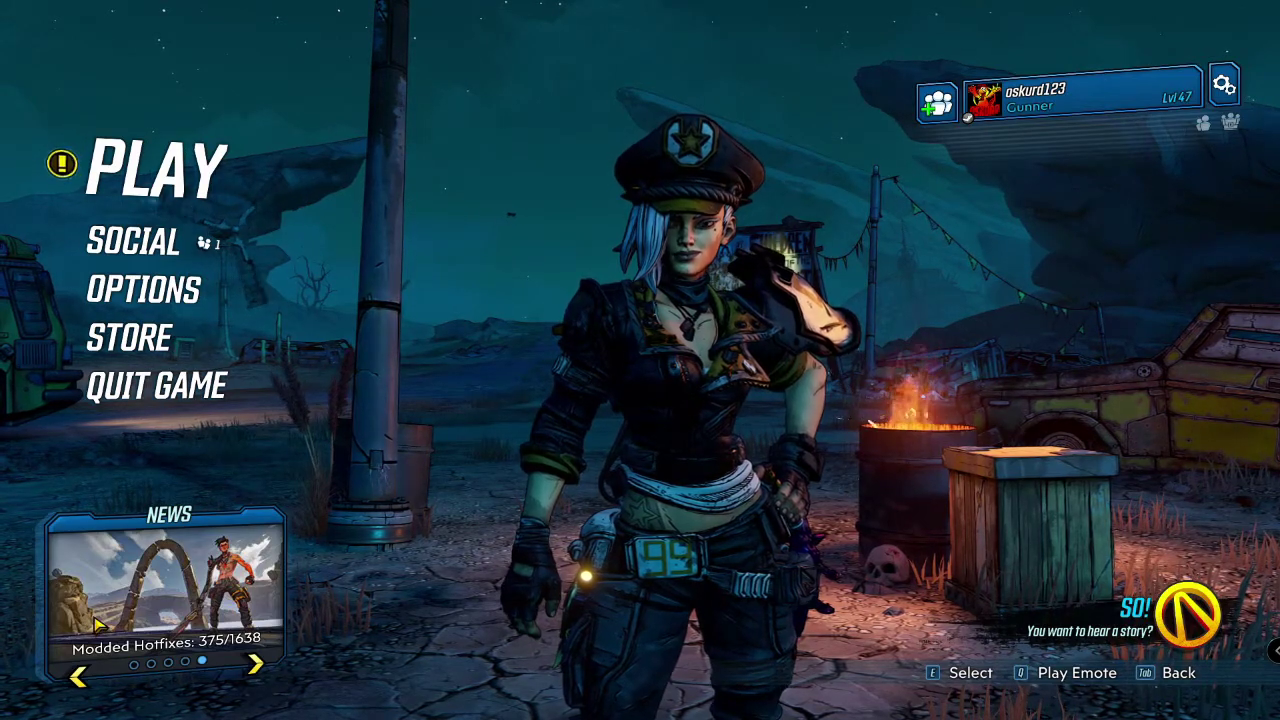
key(alt+Tab)
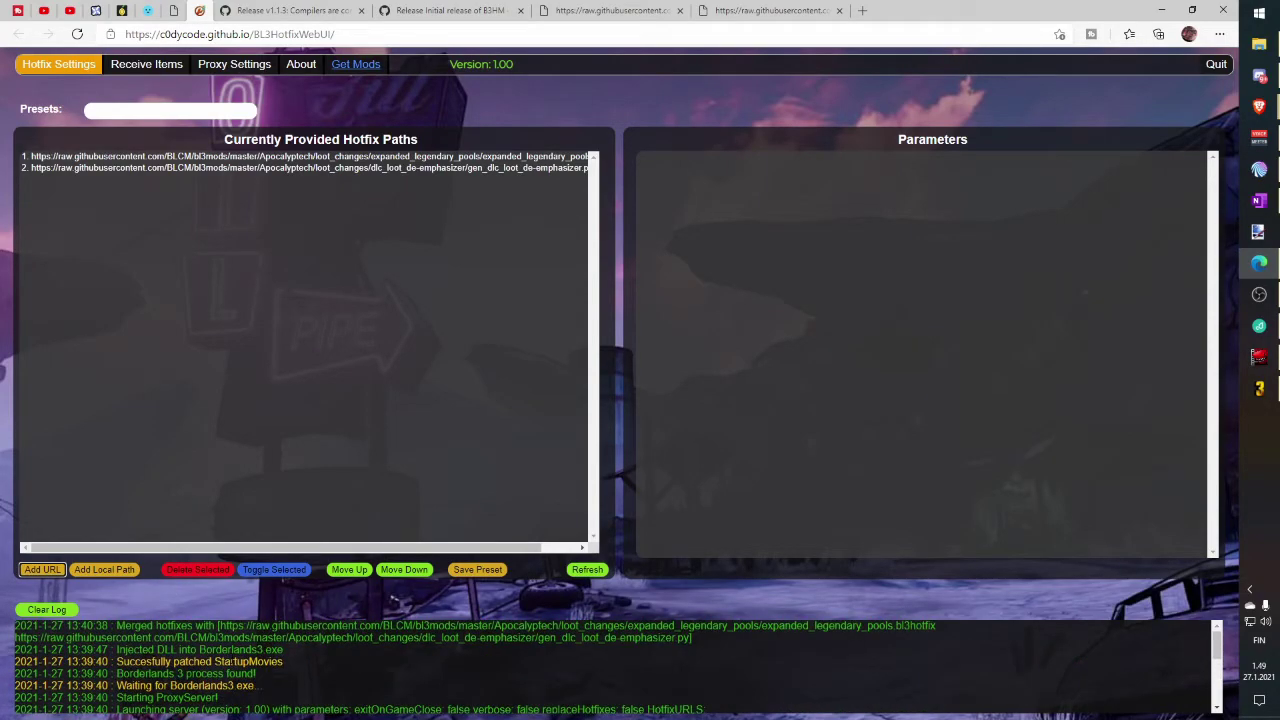
key(alt+Tab)
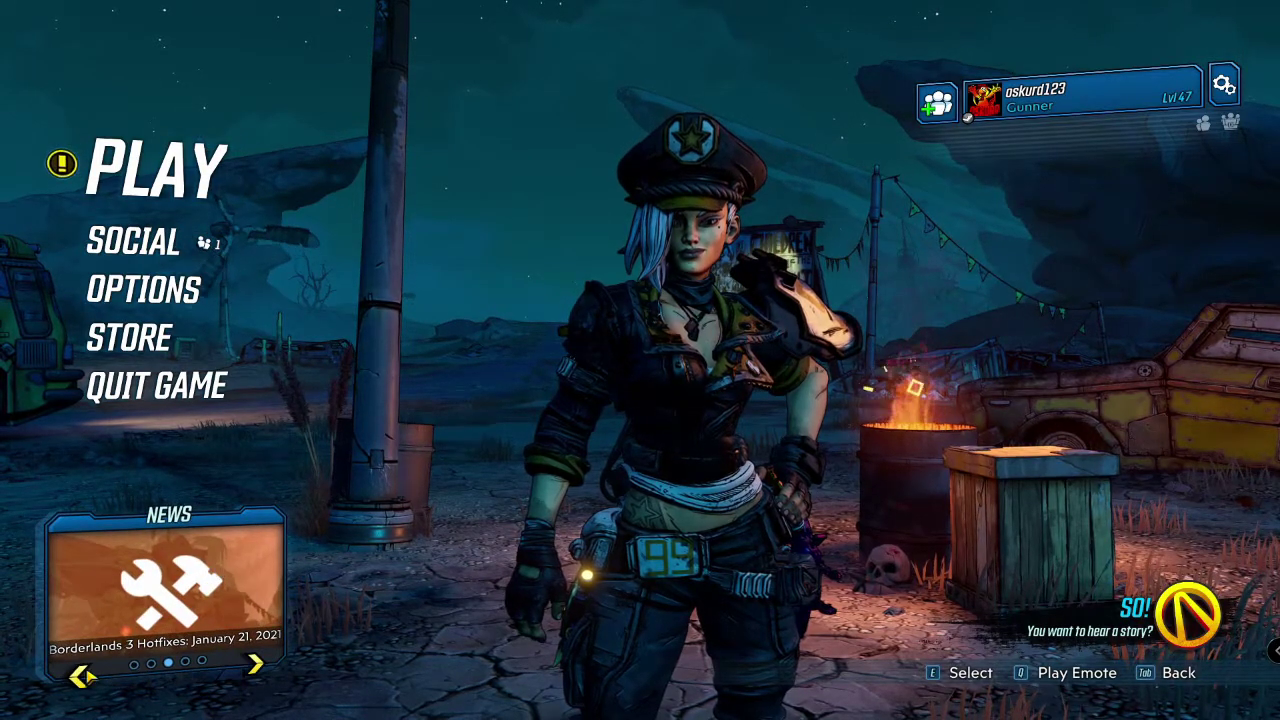
click(254, 663)
click(254, 663)
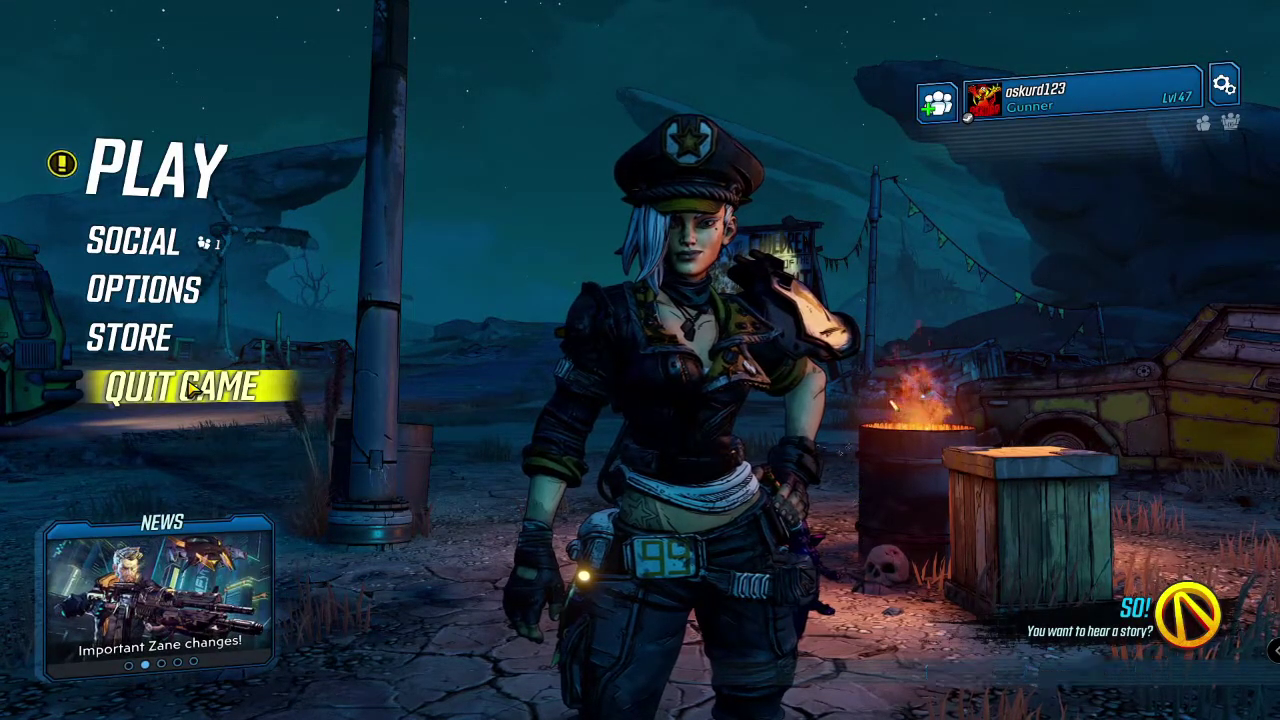
Quit from the main menu to the Borderlands 3 title screen and sign in again
click(190, 390)
click(617, 428)
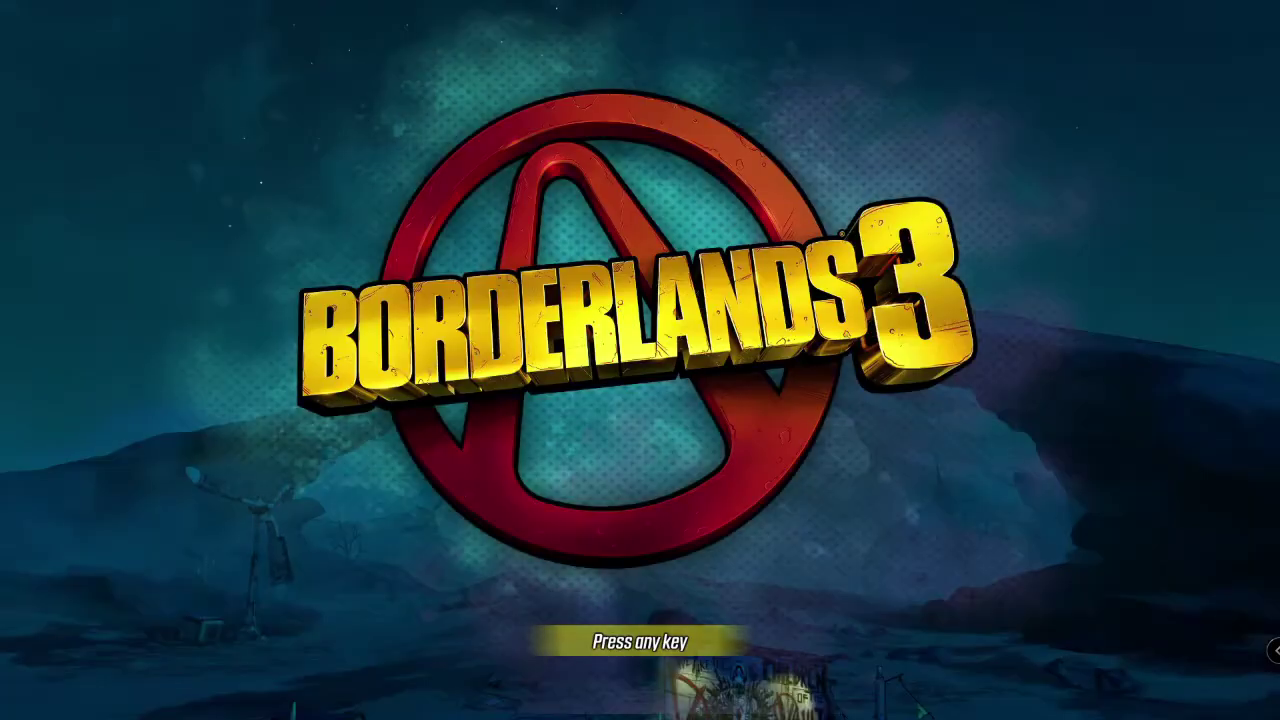
key(Return)
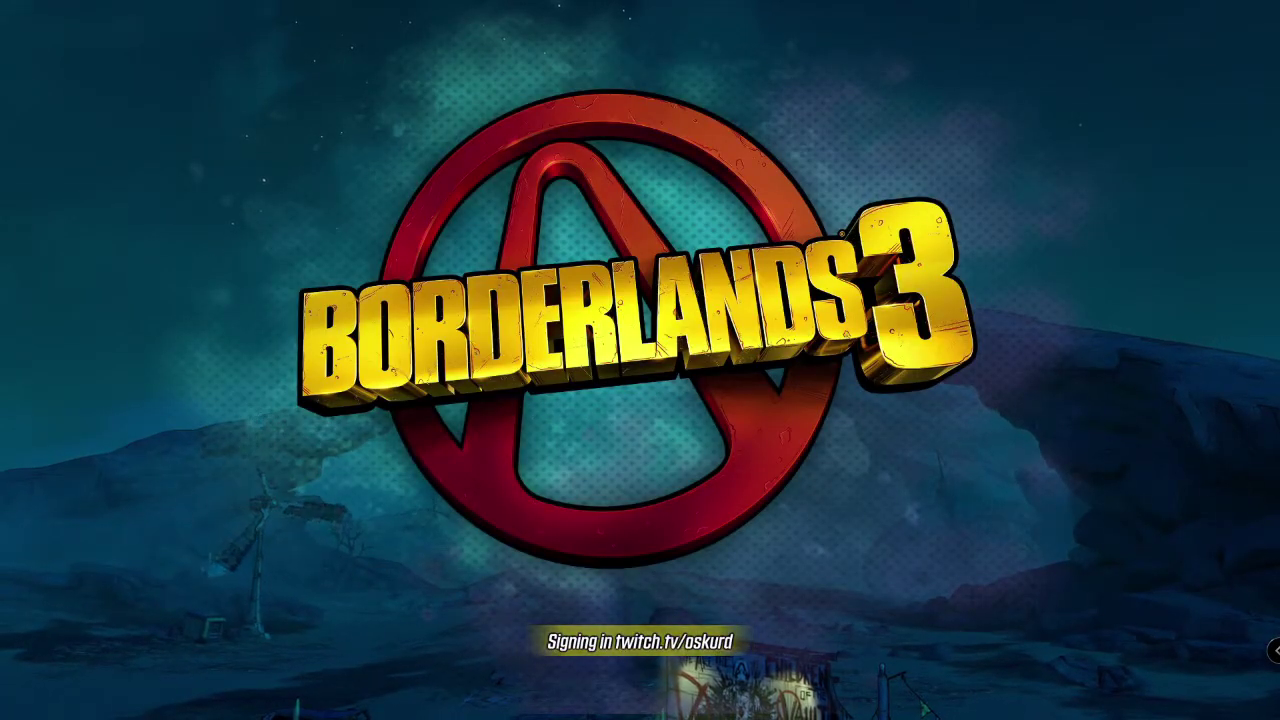